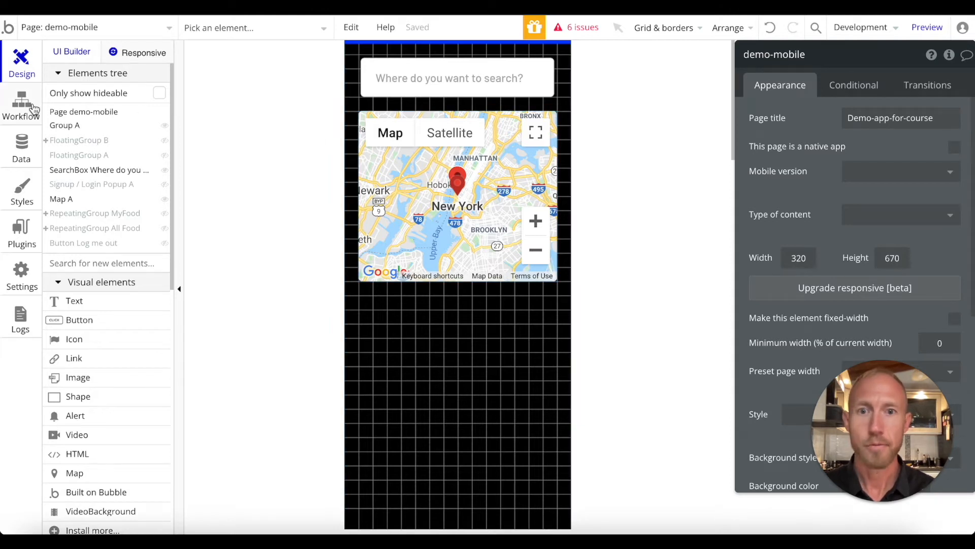
Step: Create a workflow event that runs when Map A's marker is clicked
{"action": "left_click", "coordinate": [33, 110]}
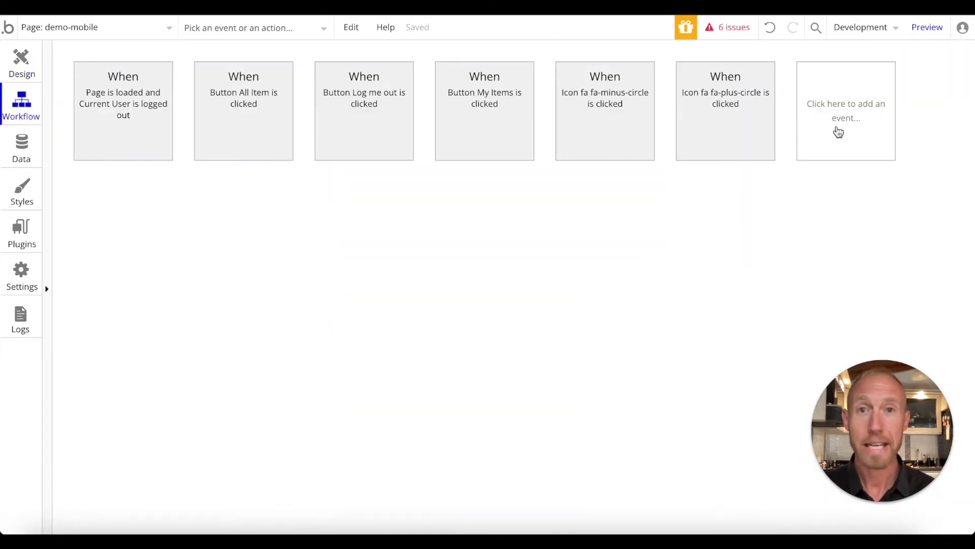
{"action": "left_click", "coordinate": [838, 131]}
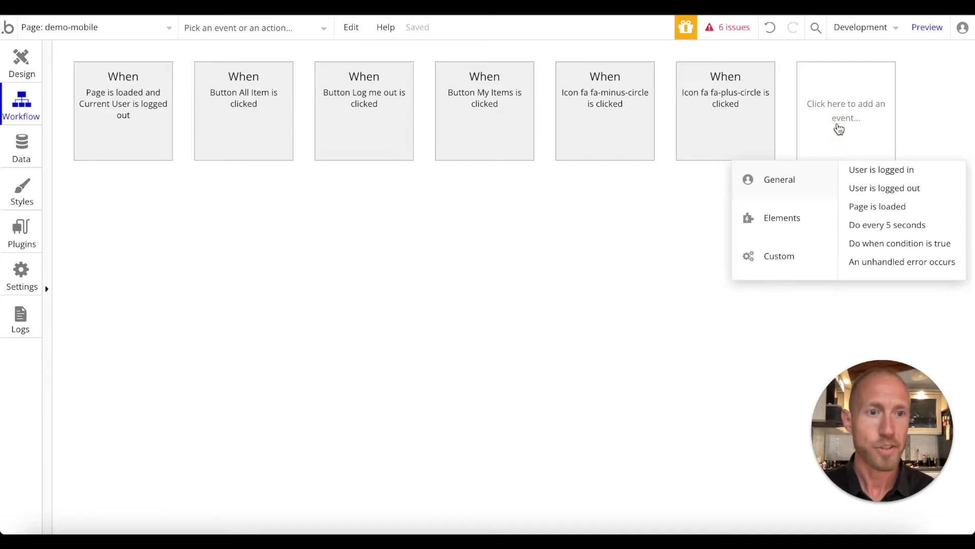
{"action": "mouse_move", "coordinate": [811, 216]}
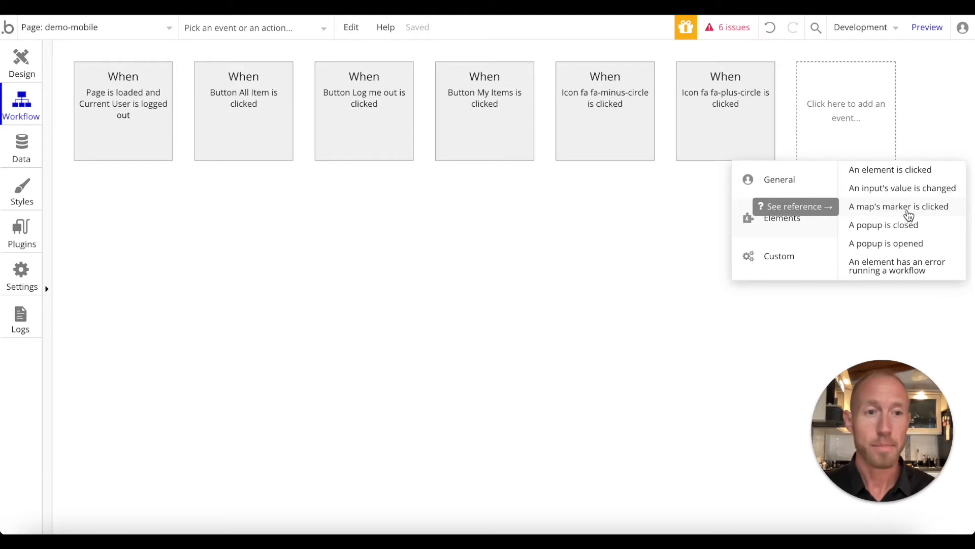
{"action": "left_click", "coordinate": [899, 208]}
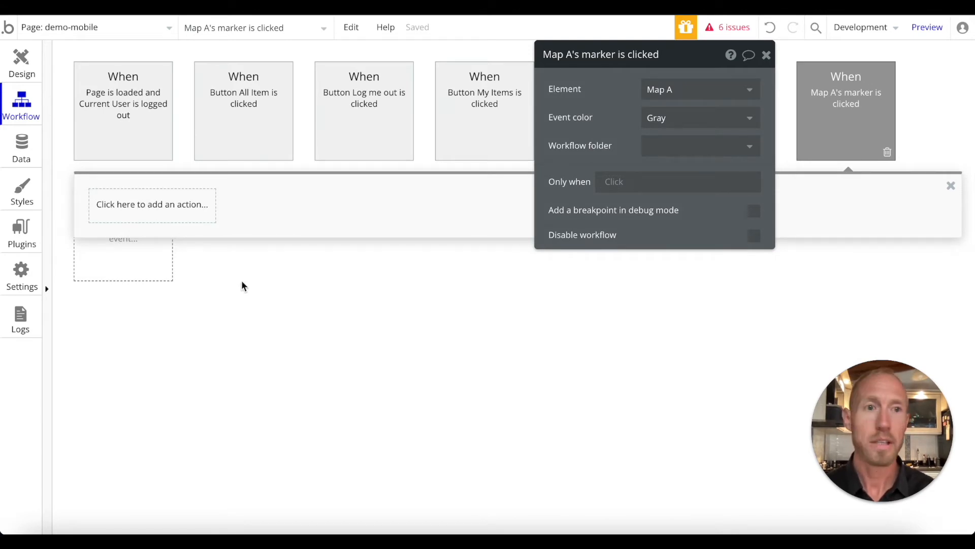
{"action": "left_click", "coordinate": [766, 55]}
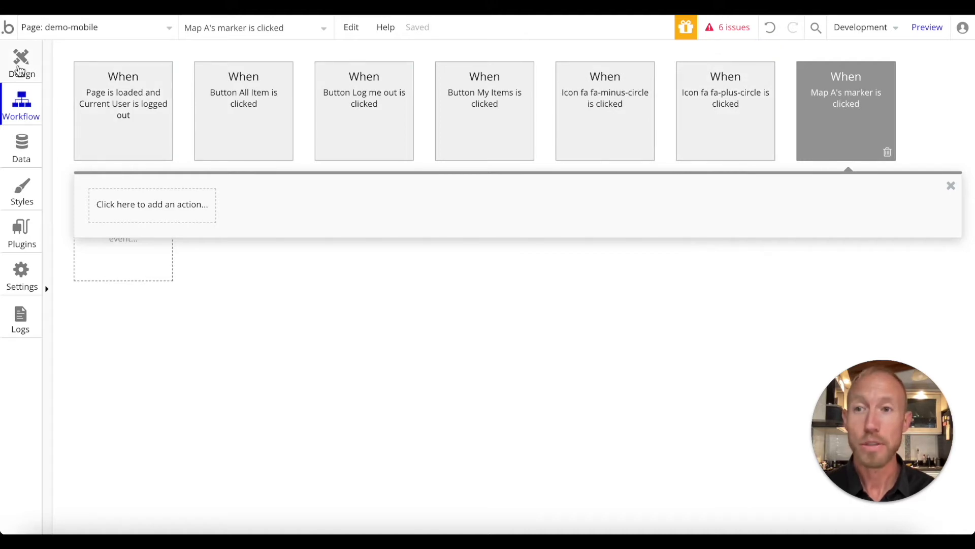
Step: Draw a popup over the map on the demo-mobile page and size it 280 wide by 200 high
{"action": "left_click", "coordinate": [20, 69]}
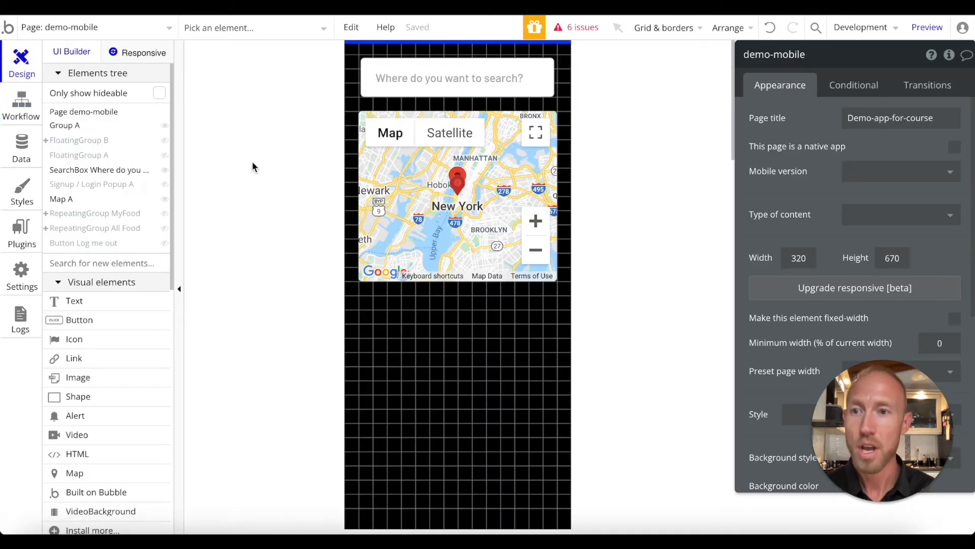
{"action": "scroll", "coordinate": [127, 224], "scroll_direction": "down", "scroll_amount": 3}
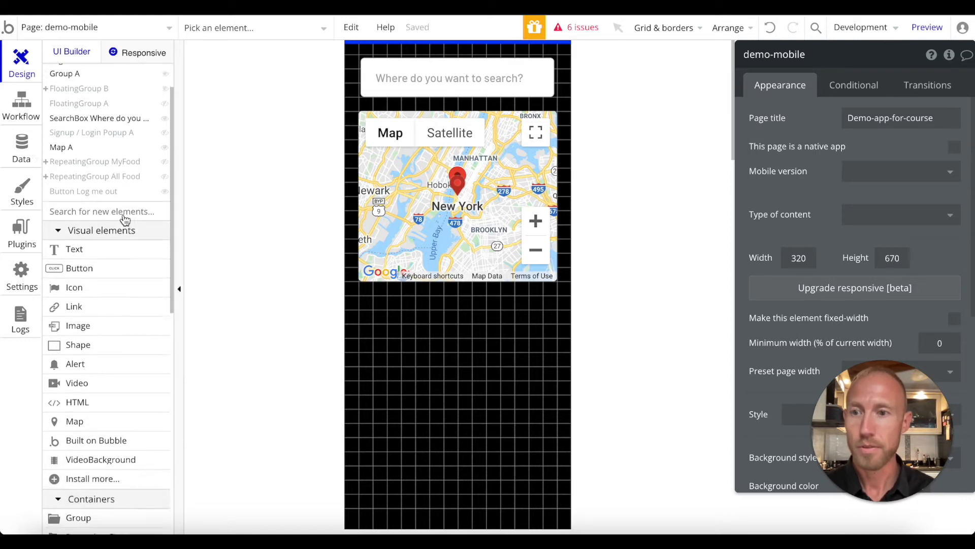
{"action": "scroll", "coordinate": [133, 214], "scroll_direction": "down", "scroll_amount": 2}
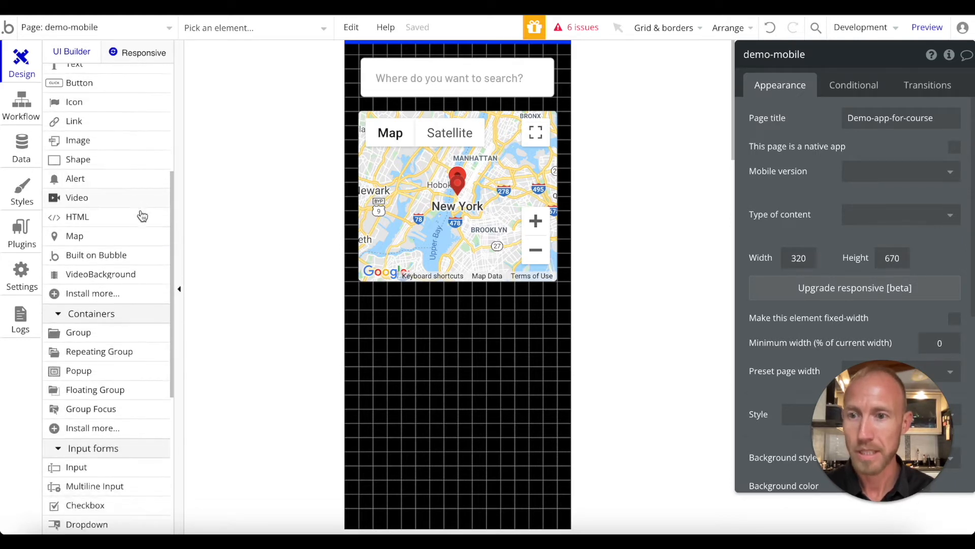
{"action": "left_click", "coordinate": [150, 370]}
{"action": "mouse_move", "coordinate": [369, 136]}
{"action": "left_mouse_down"}
{"action": "mouse_move", "coordinate": [513, 309]}
{"action": "mouse_move", "coordinate": [553, 294]}
{"action": "left_mouse_up"}
{"action": "double_click", "coordinate": [803, 256]}
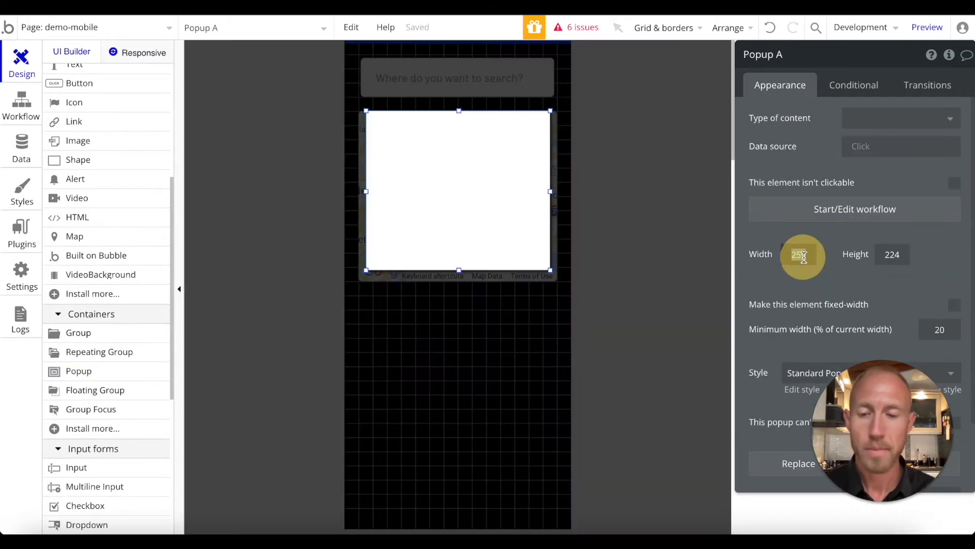
{"action": "type", "text": "280"}
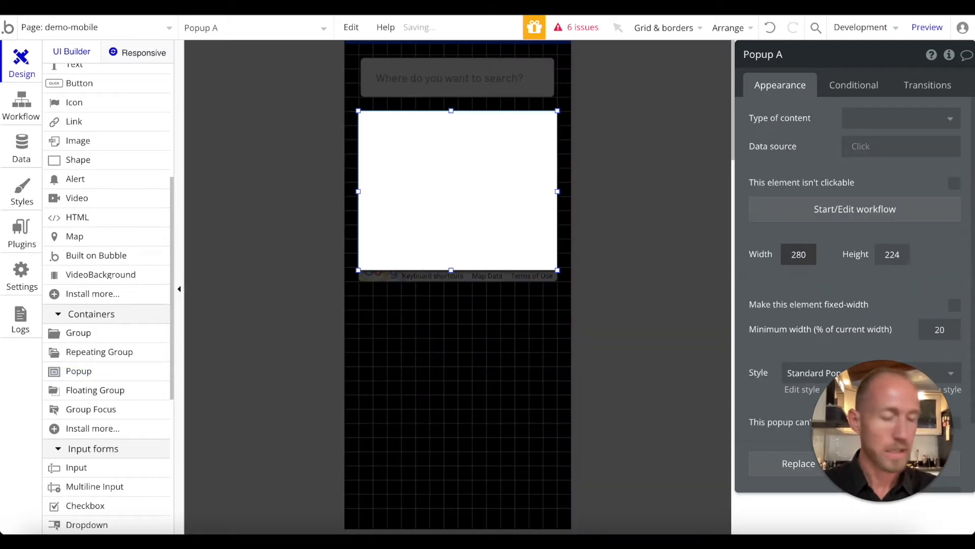
{"action": "key", "text": "Tab"}
{"action": "type", "text": "200"}
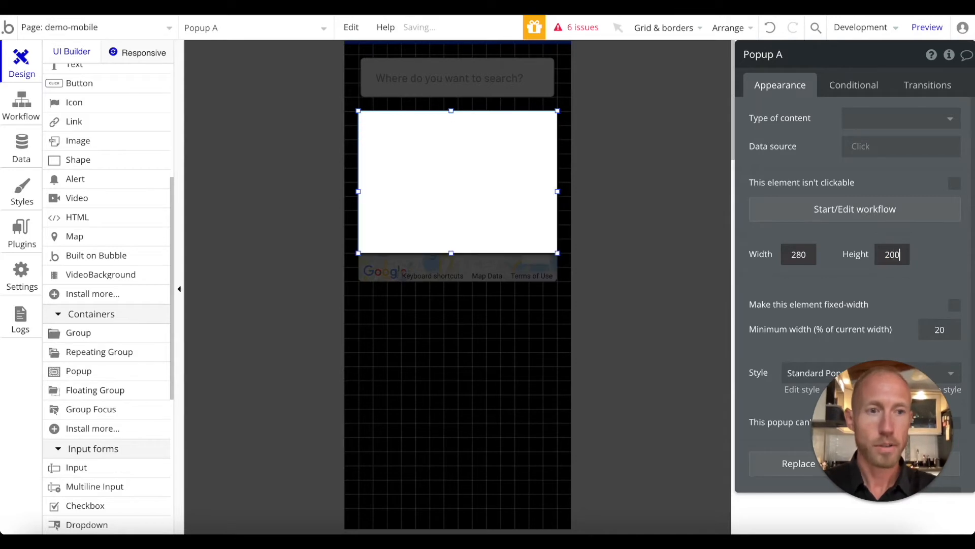
Step: Remove the Standard Popup style from the popup and set its background color to #121212
{"action": "scroll", "coordinate": [863, 264], "scroll_direction": "down", "scroll_amount": 1}
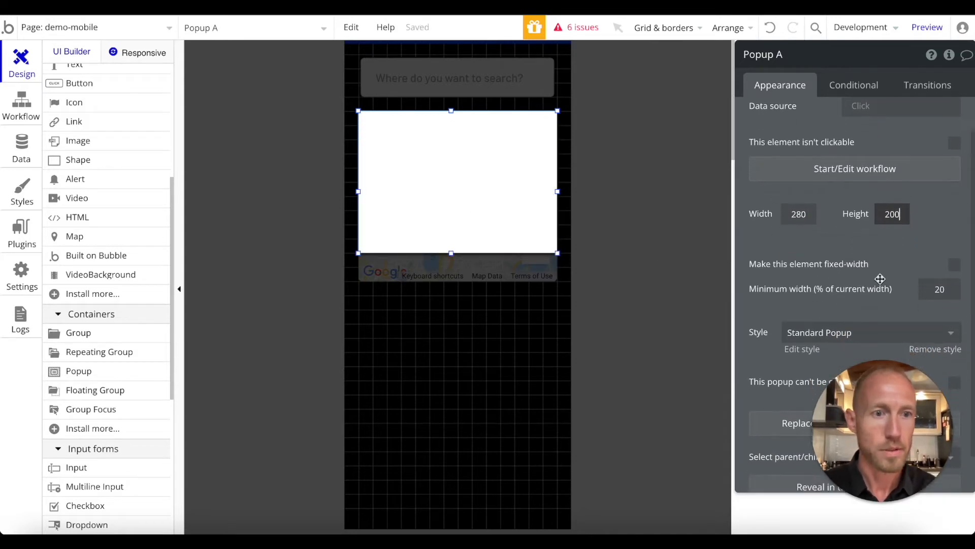
{"action": "left_click", "coordinate": [937, 337]}
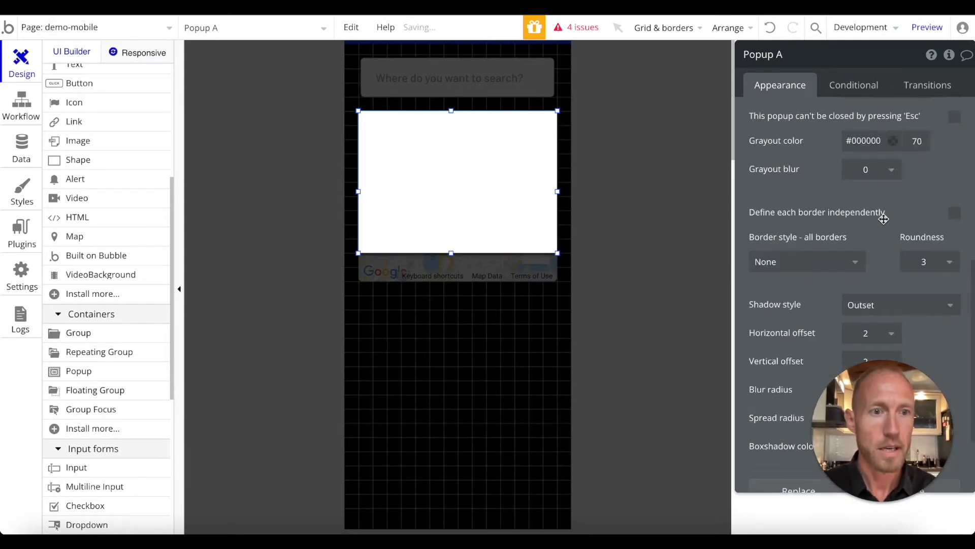
{"action": "scroll", "coordinate": [872, 168], "scroll_direction": "up", "scroll_amount": 1}
{"action": "left_click", "coordinate": [872, 117]}
{"action": "type", "text": "#121212"}
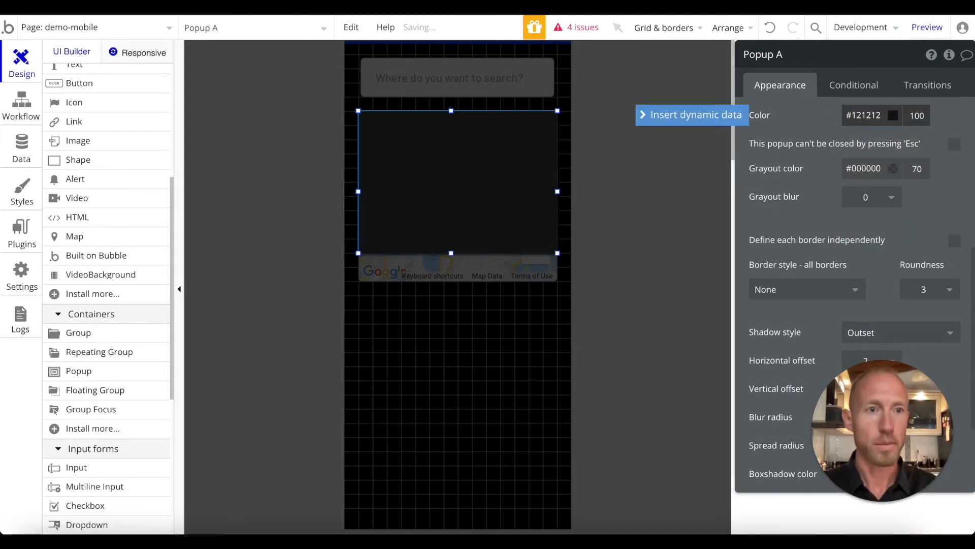
{"action": "left_click", "coordinate": [814, 135]}
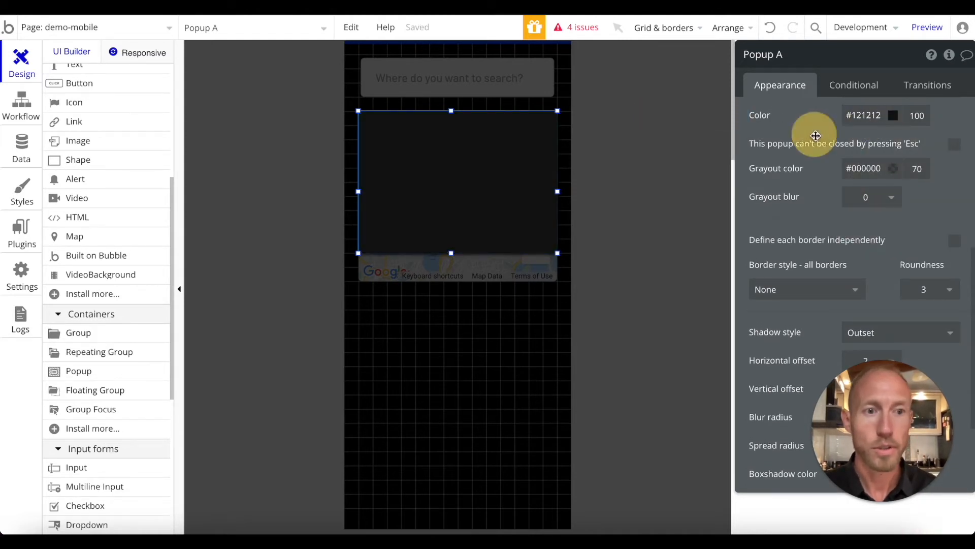
Step: Set the popup's border roundness to 5
{"action": "left_click", "coordinate": [949, 290]}
{"action": "left_click", "coordinate": [925, 286]}
{"action": "type", "text": "5"}
{"action": "key", "text": "Return"}
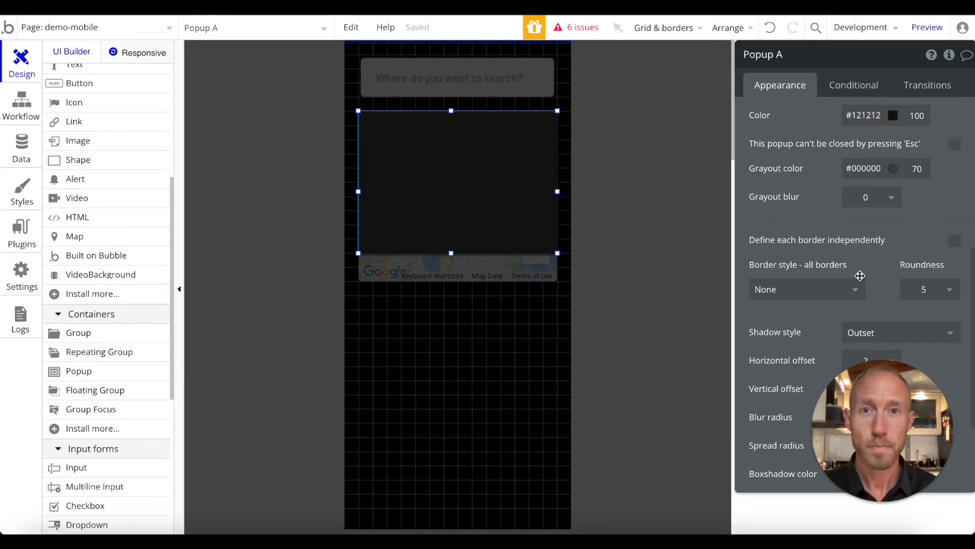
Step: Set the popup's type of content to SpecialtyFood
{"action": "scroll", "coordinate": [866, 274], "scroll_direction": "up", "scroll_amount": 6}
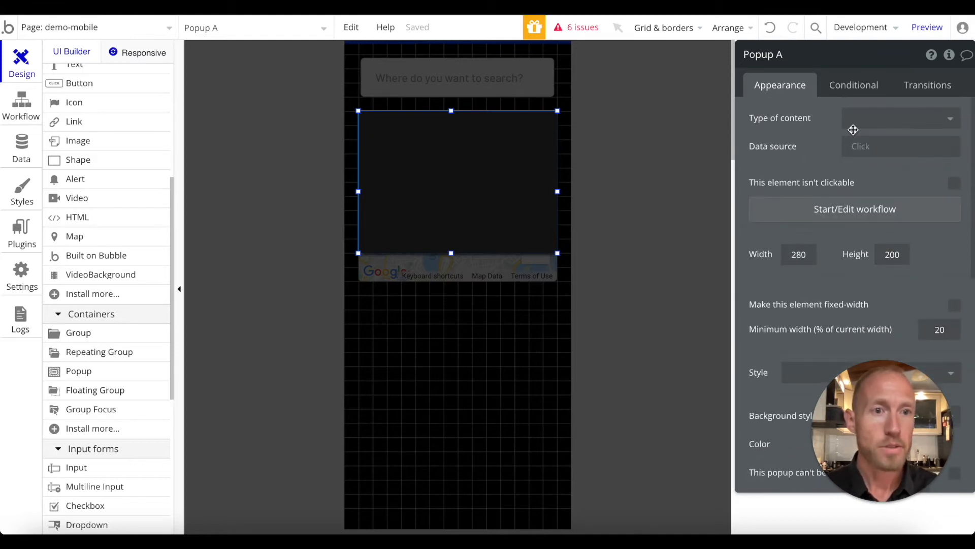
{"action": "left_click", "coordinate": [854, 119]}
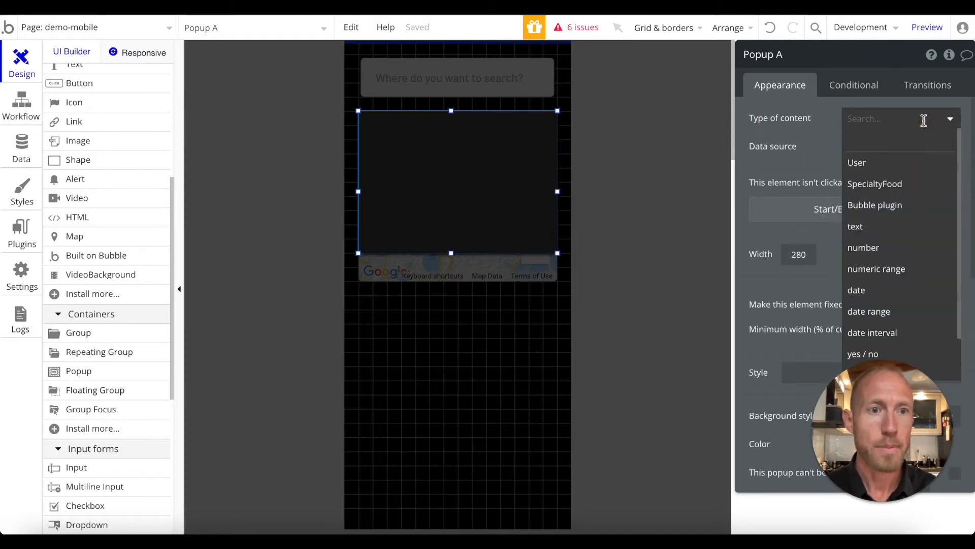
{"action": "left_click", "coordinate": [909, 181]}
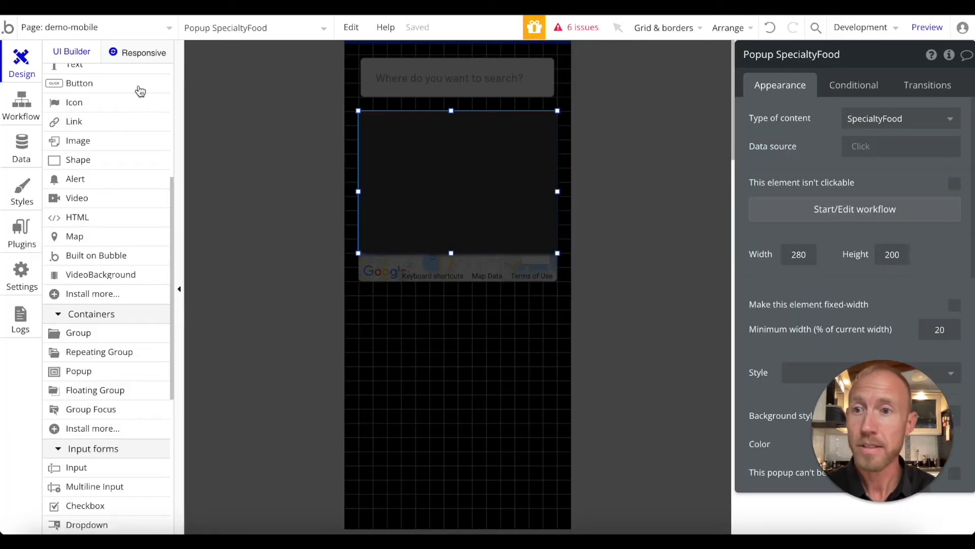
Step: Review the location, photo and title fields of the SpecialtyFoods entries in the app data, and return to the page design
{"action": "left_click", "coordinate": [21, 150]}
{"action": "left_click", "coordinate": [153, 235]}
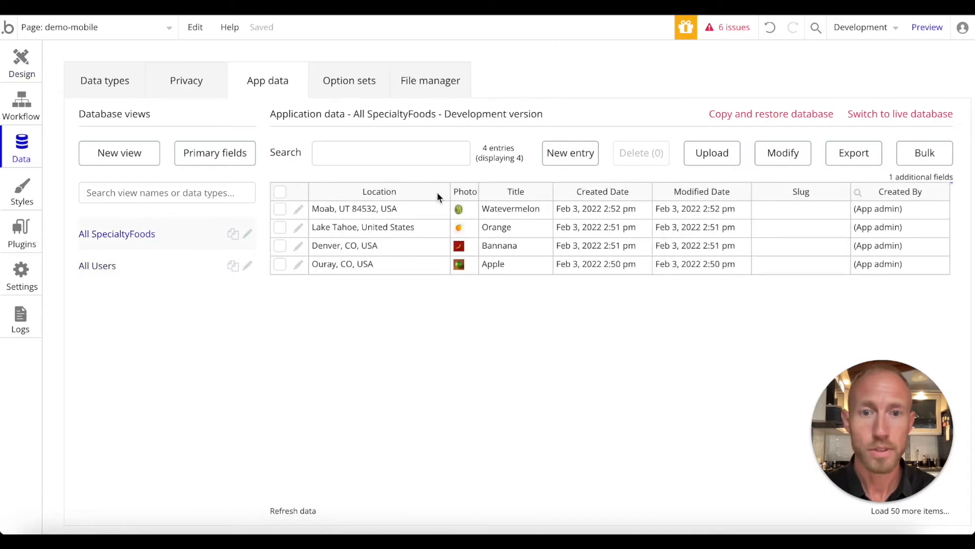
{"action": "left_click_drag", "start_coordinate": [506, 234], "coordinate": [346, 261]}
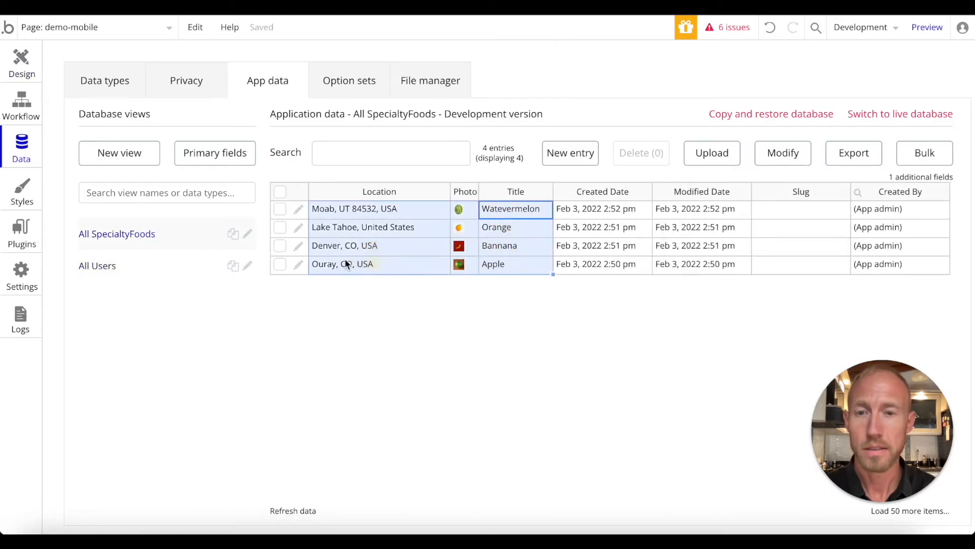
{"action": "left_click", "coordinate": [366, 232]}
{"action": "left_click_drag", "start_coordinate": [398, 209], "coordinate": [322, 265]}
{"action": "left_click", "coordinate": [532, 45]}
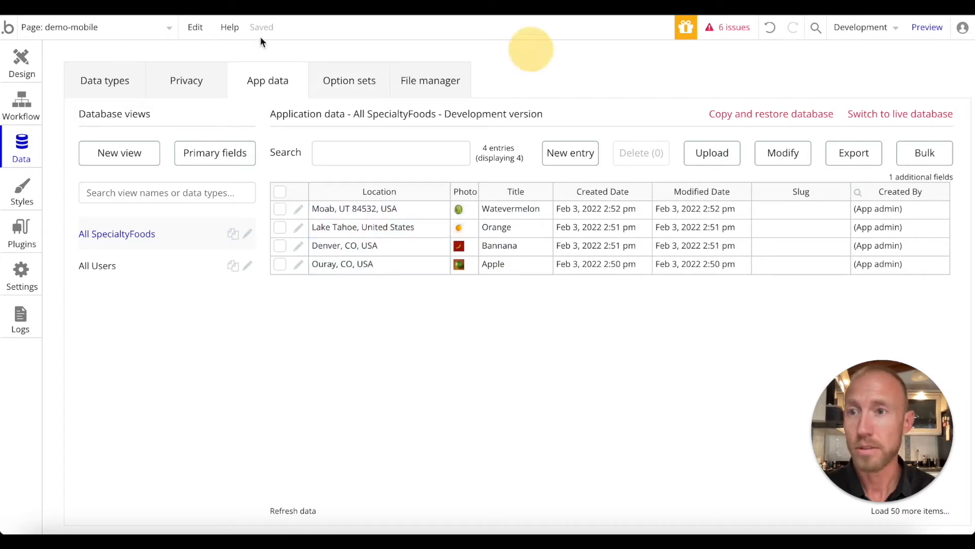
{"action": "left_click", "coordinate": [27, 62]}
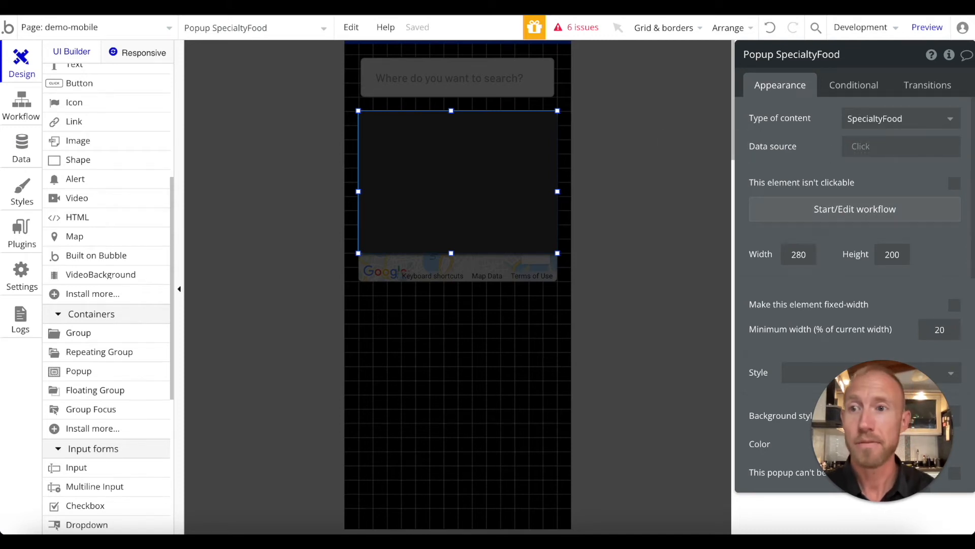
Step: Add a Display data action to the Map A marker workflow with Popup SpecialtyFood as its element
{"action": "left_click", "coordinate": [24, 116]}
{"action": "left_click", "coordinate": [186, 206]}
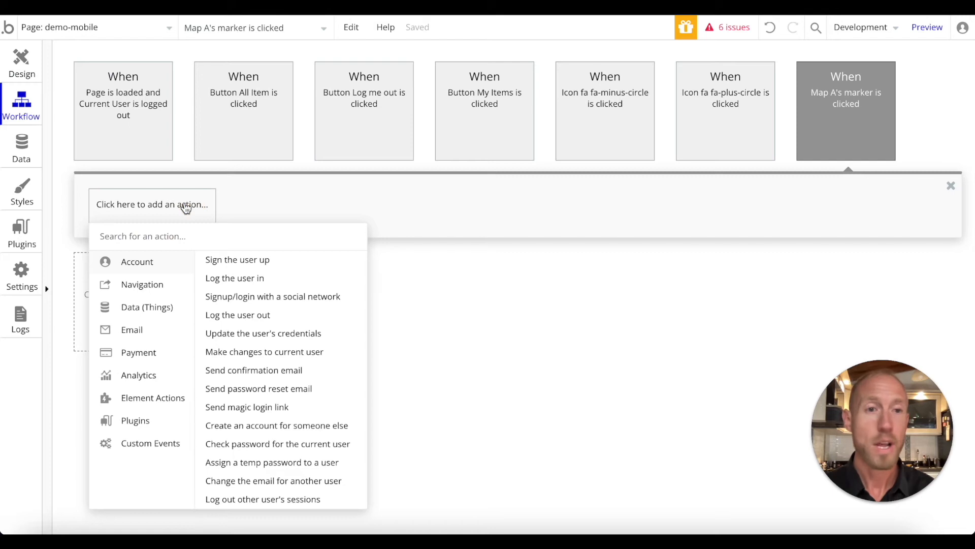
{"action": "left_click", "coordinate": [838, 123]}
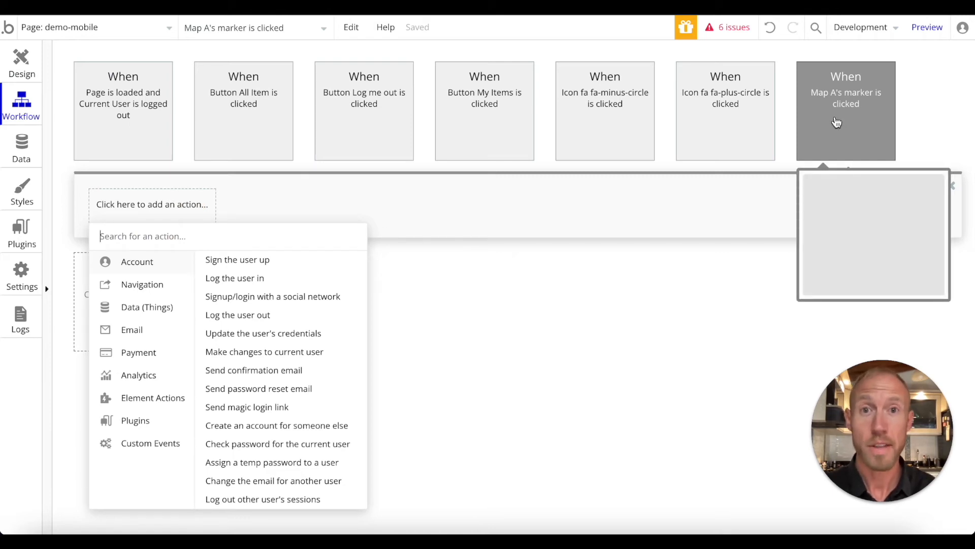
{"action": "mouse_move", "coordinate": [182, 398]}
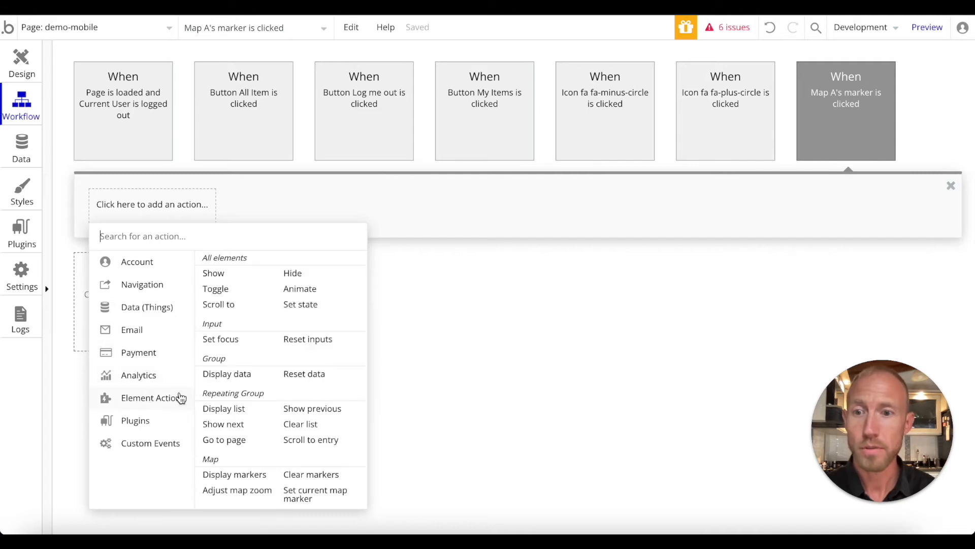
{"action": "left_click", "coordinate": [226, 374]}
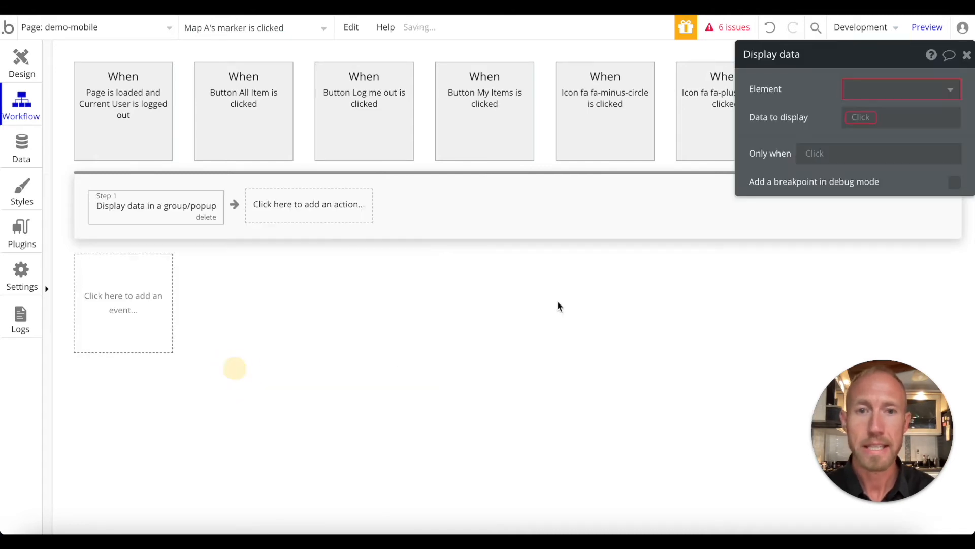
{"action": "left_click", "coordinate": [908, 86]}
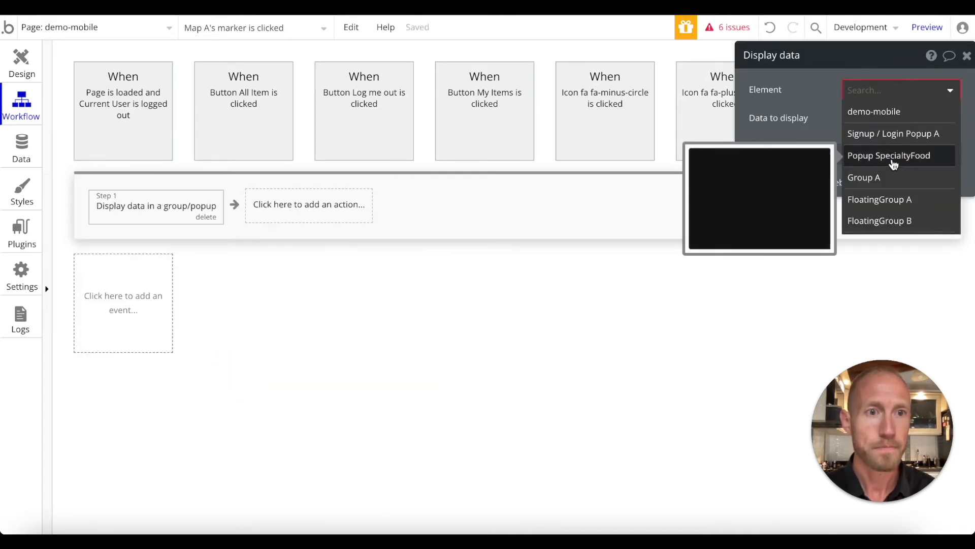
{"action": "left_click", "coordinate": [893, 163]}
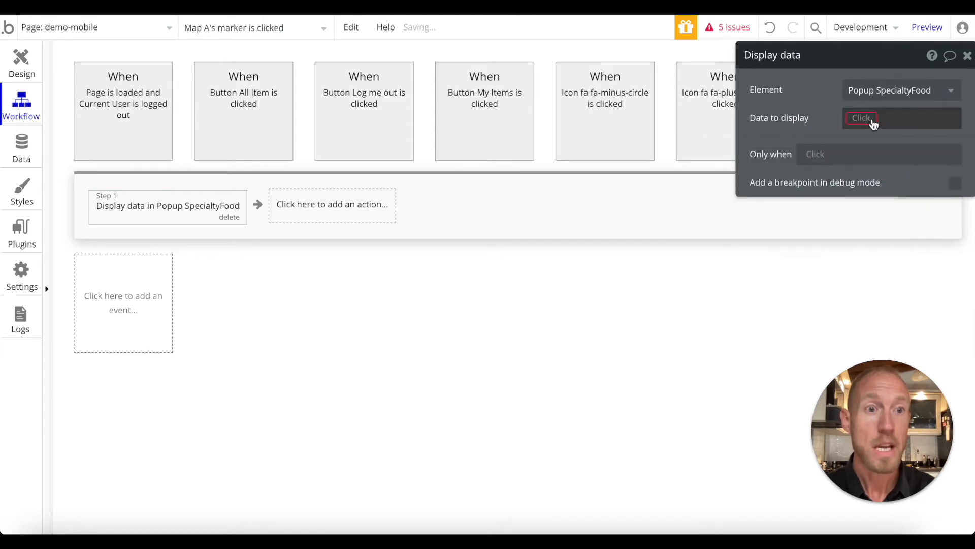
Step: Set the action's data to display to the first item of a search for SpecialtyFoods
{"action": "left_click", "coordinate": [871, 121]}
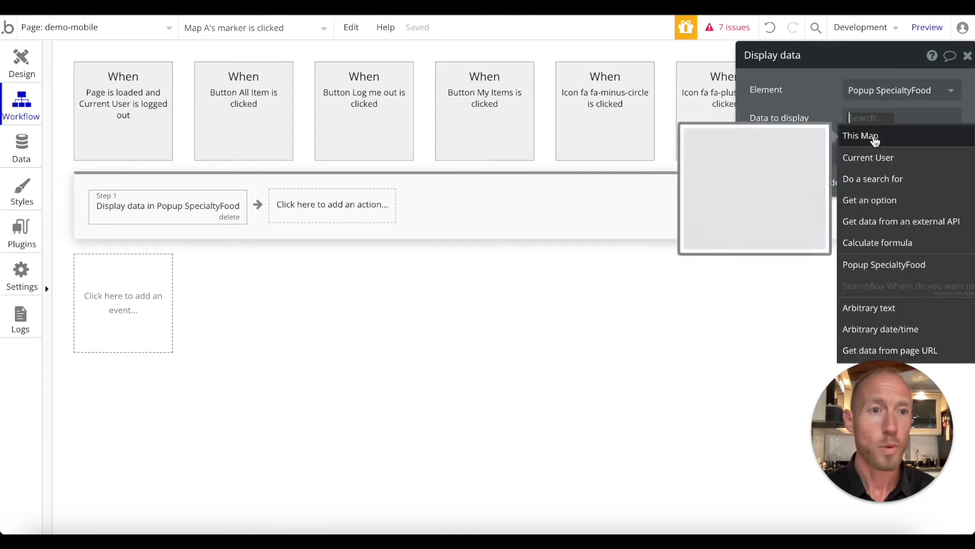
{"action": "left_click", "coordinate": [873, 179]}
{"action": "left_click", "coordinate": [632, 91]}
{"action": "left_click", "coordinate": [640, 130]}
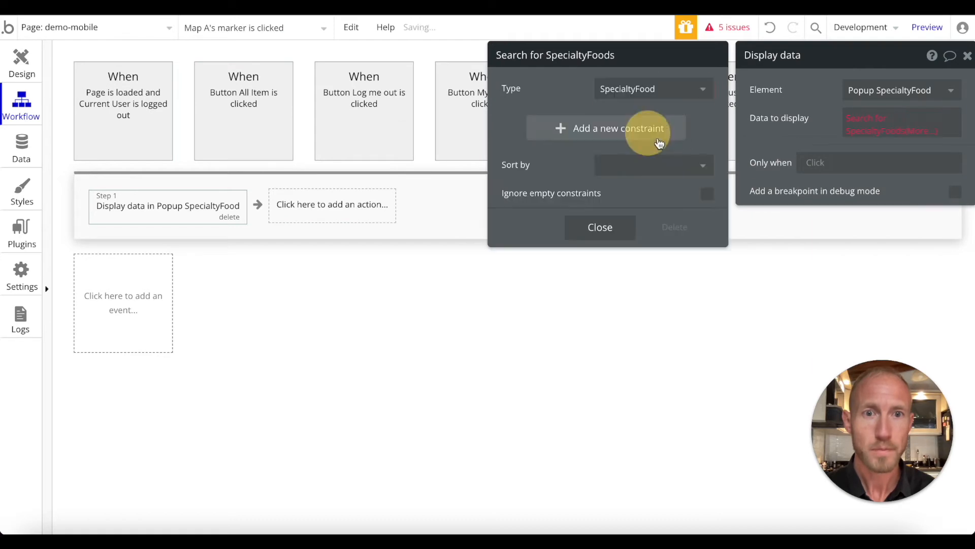
{"action": "left_click", "coordinate": [919, 132]}
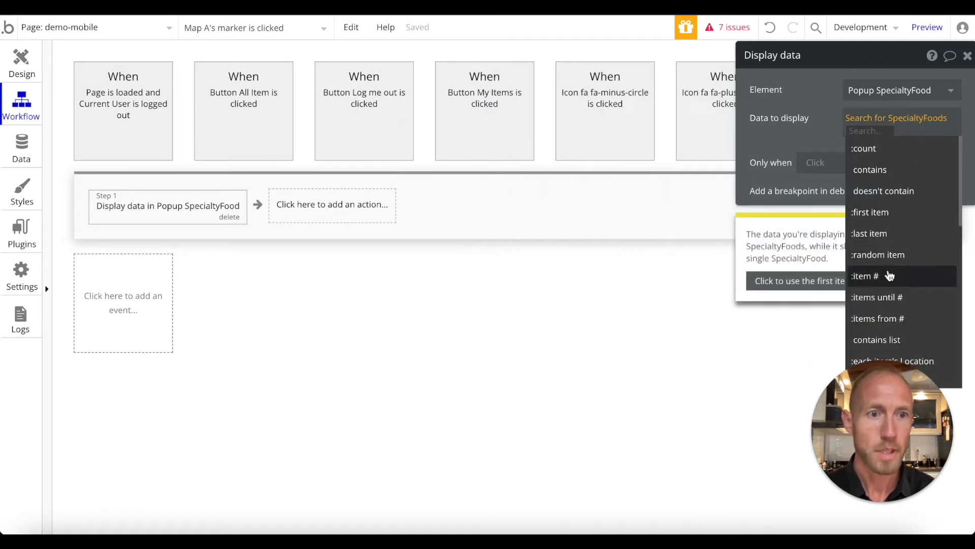
{"action": "left_click", "coordinate": [870, 212]}
Step: Add a constraint to the SpecialtyFoods search requiring any field to contain This Map's current marker
{"action": "left_click", "coordinate": [863, 133]}
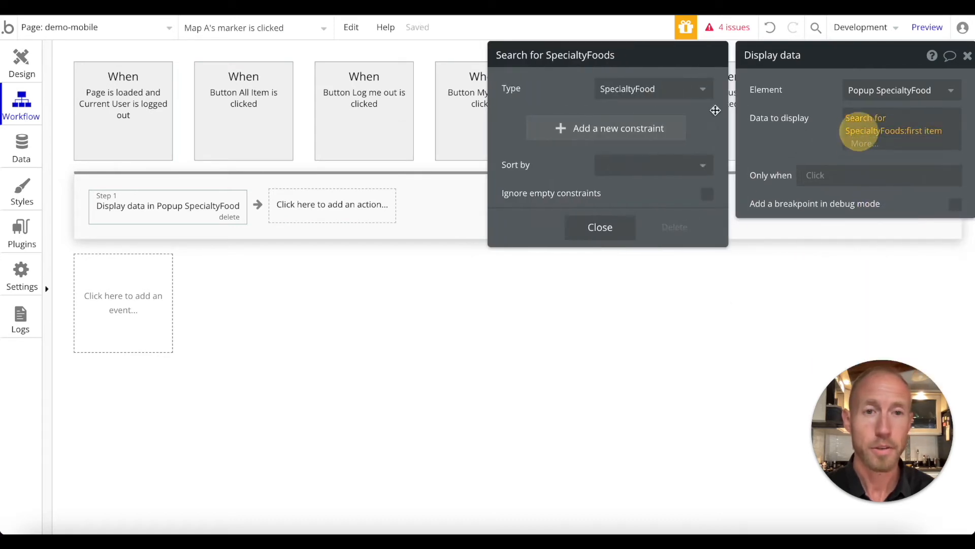
{"action": "left_click", "coordinate": [595, 127]}
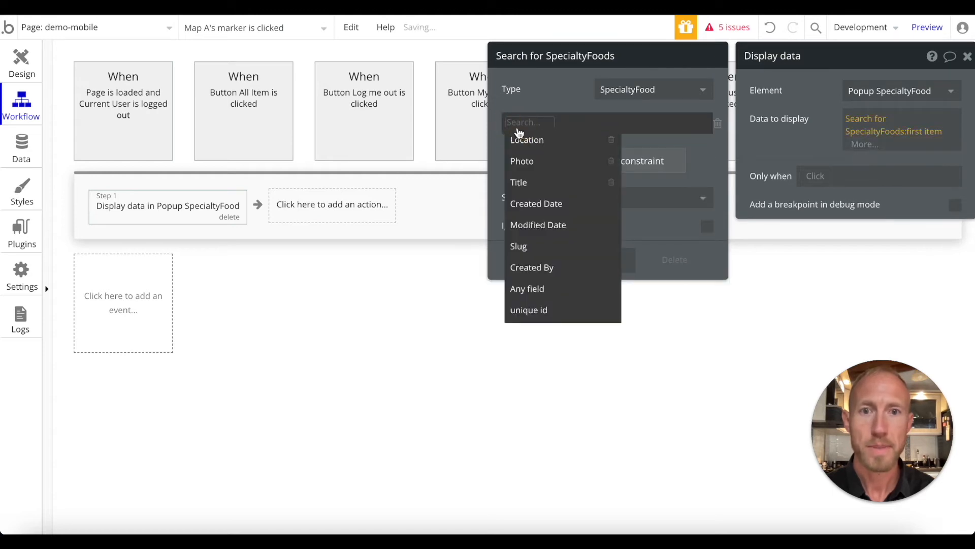
{"action": "left_click", "coordinate": [550, 289]}
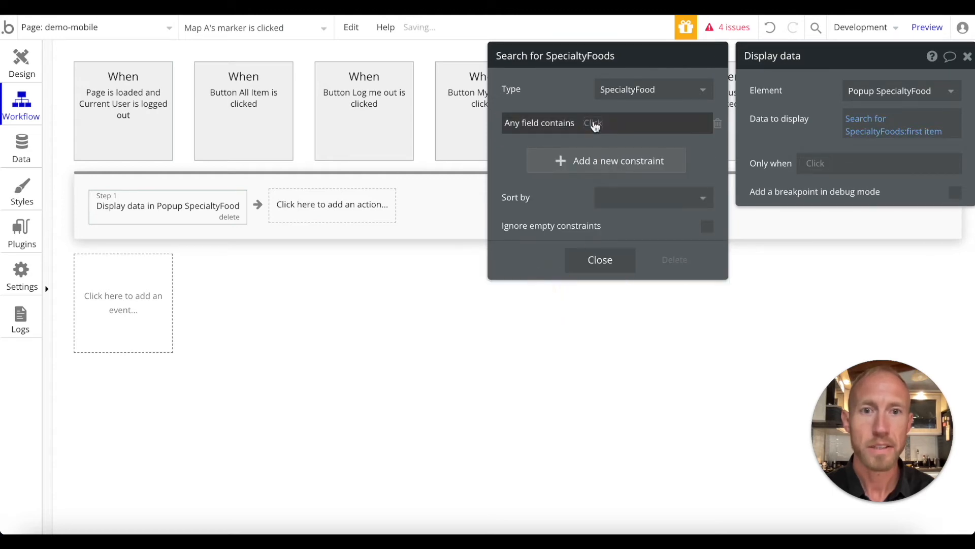
{"action": "left_click", "coordinate": [625, 162]}
{"action": "left_click", "coordinate": [681, 140]}
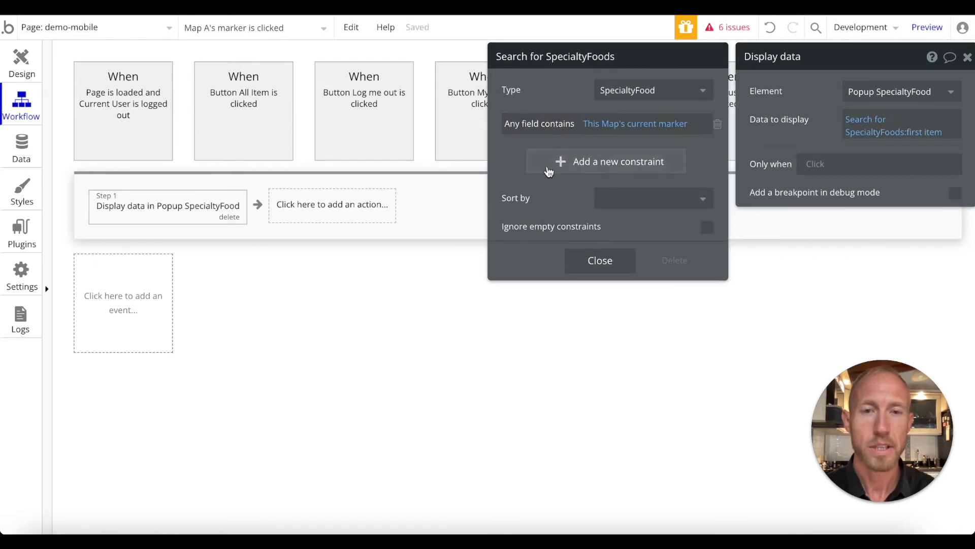
Step: Try a Location constraint in place of the existing one, check its comparison options, and remove it
{"action": "left_click", "coordinate": [717, 125]}
{"action": "left_click", "coordinate": [545, 124]}
{"action": "left_click", "coordinate": [523, 140]}
{"action": "left_click", "coordinate": [548, 123]}
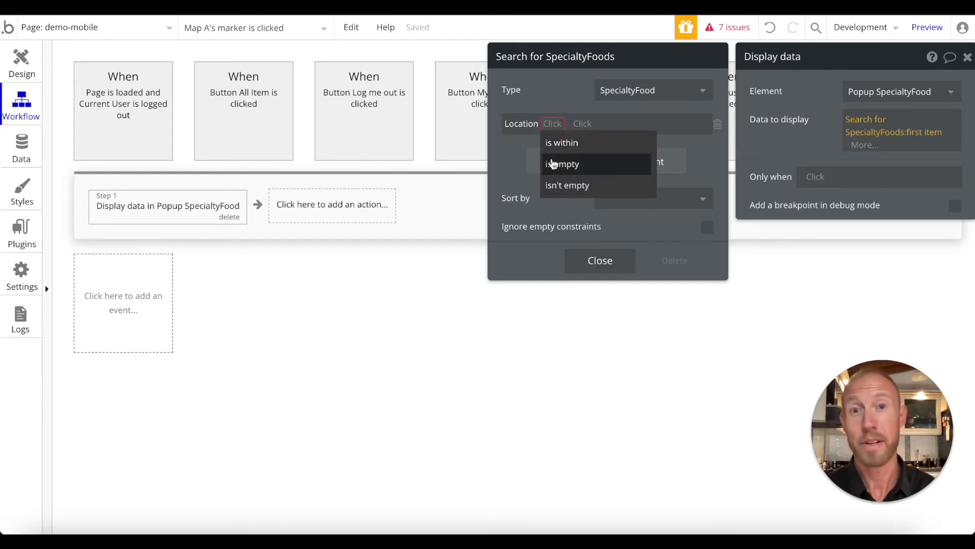
{"action": "left_click", "coordinate": [718, 127]}
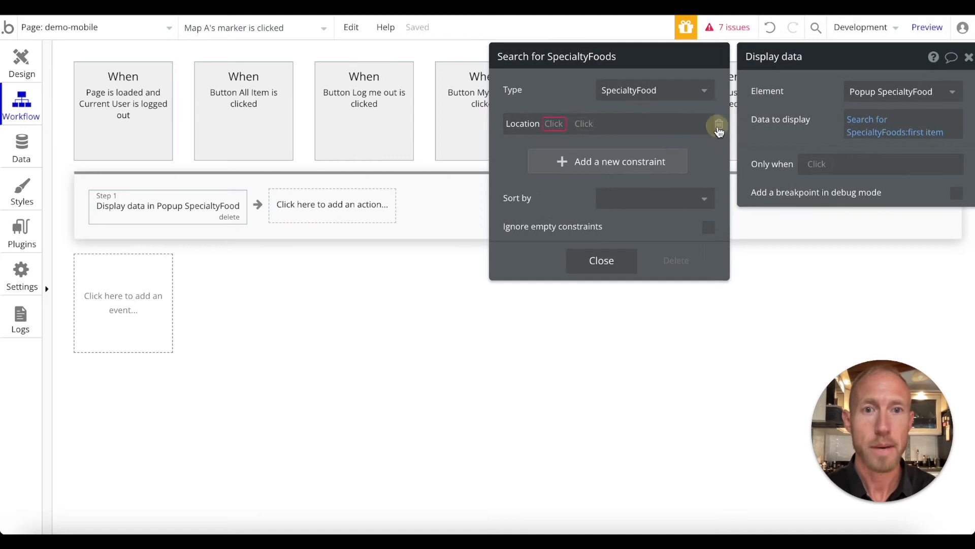
{"action": "left_click", "coordinate": [719, 127]}
Step: Constrain the SpecialtyFoods search to entries where any field contains This Map's current marker, and close the Display data settings
{"action": "left_click", "coordinate": [625, 129]}
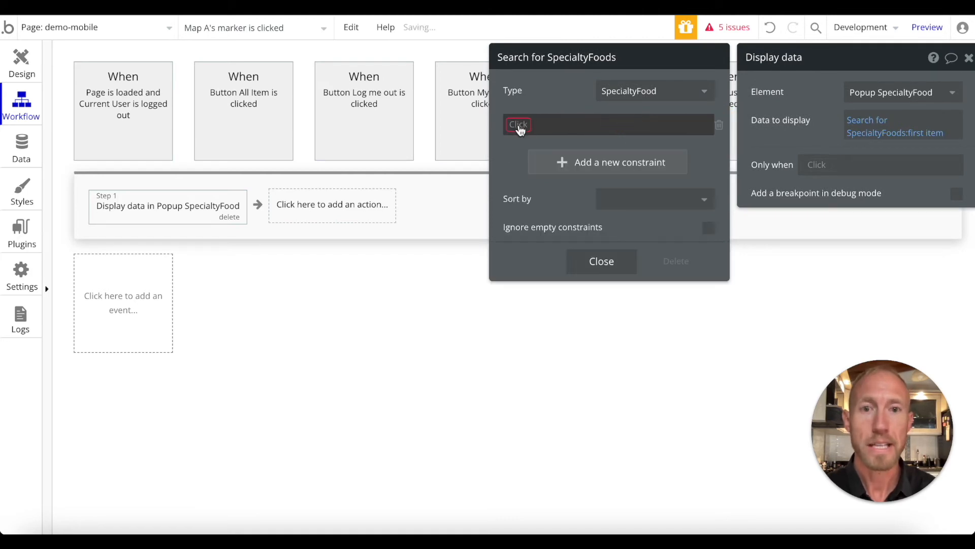
{"action": "left_click", "coordinate": [524, 128]}
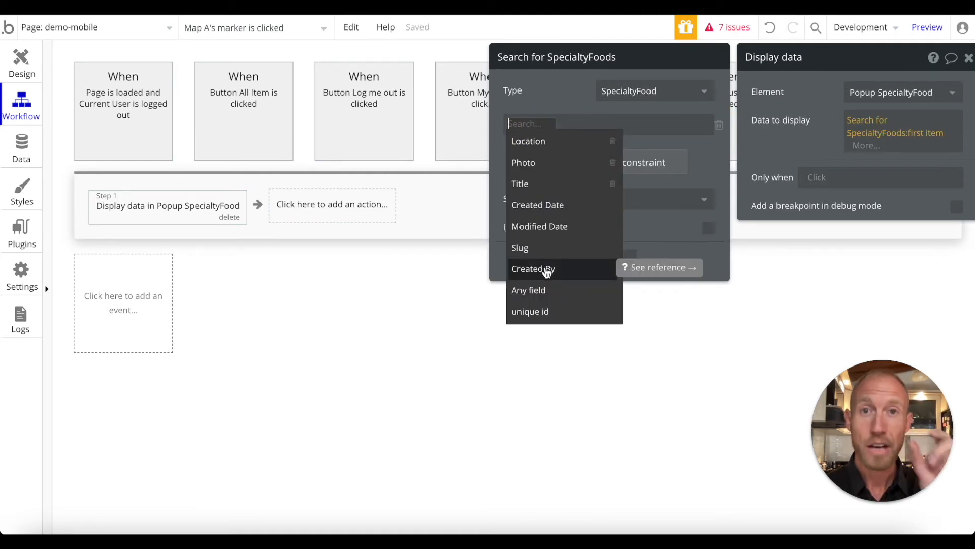
{"action": "left_click", "coordinate": [542, 287]}
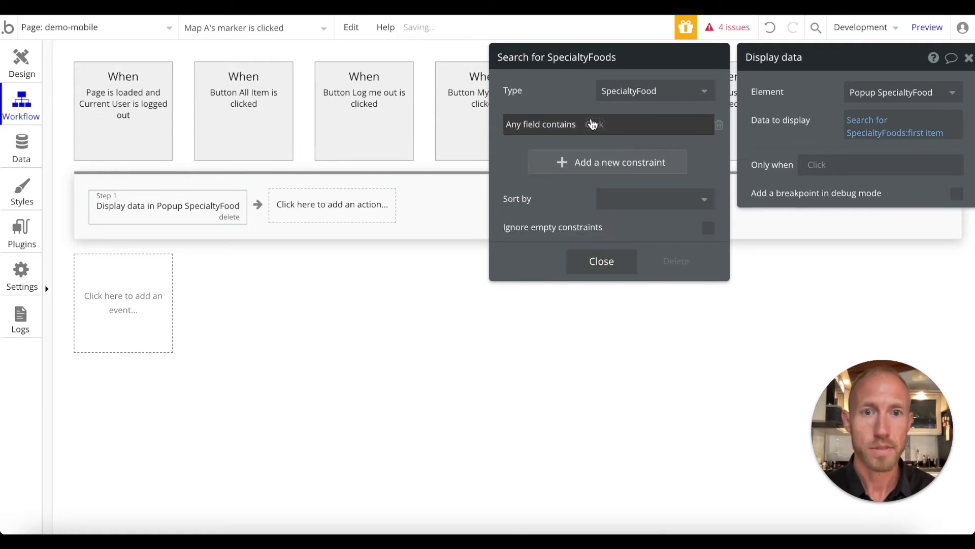
{"action": "left_click", "coordinate": [587, 124]}
{"action": "left_click", "coordinate": [632, 163]}
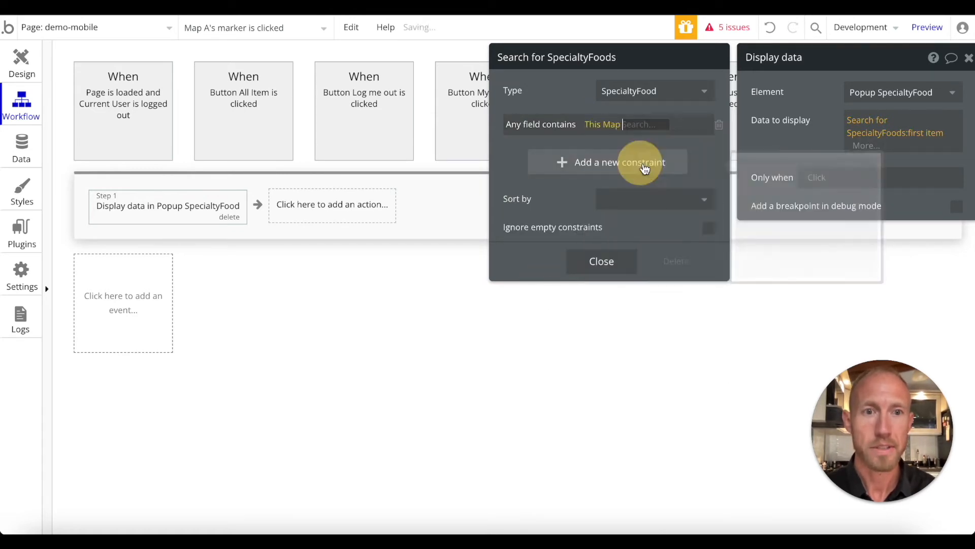
{"action": "left_click", "coordinate": [686, 145]}
{"action": "left_click", "coordinate": [711, 157]}
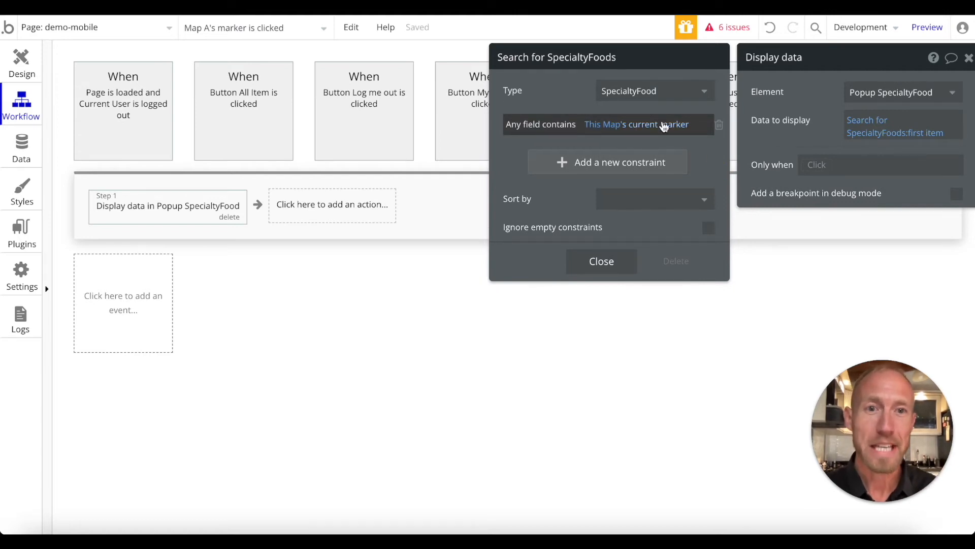
{"action": "left_click", "coordinate": [839, 126]}
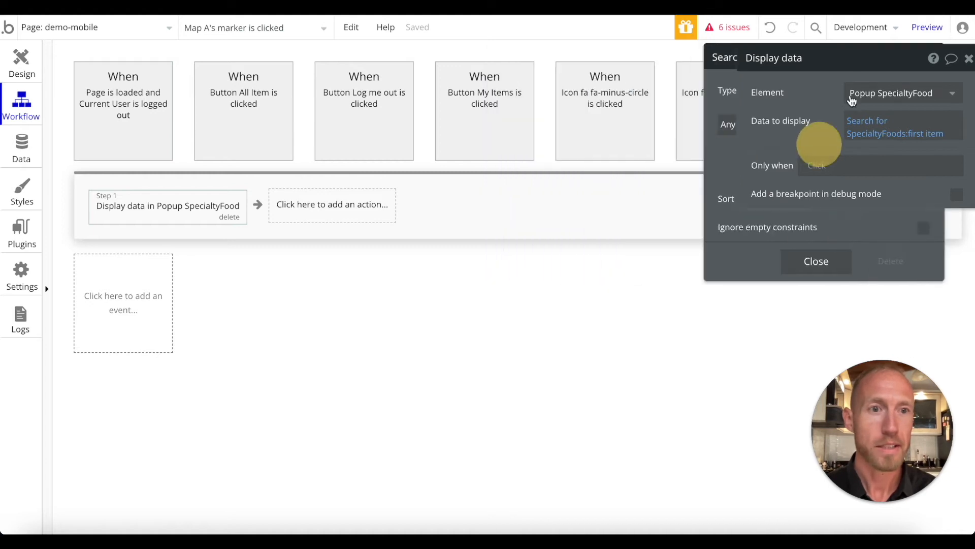
{"action": "left_click", "coordinate": [969, 59]}
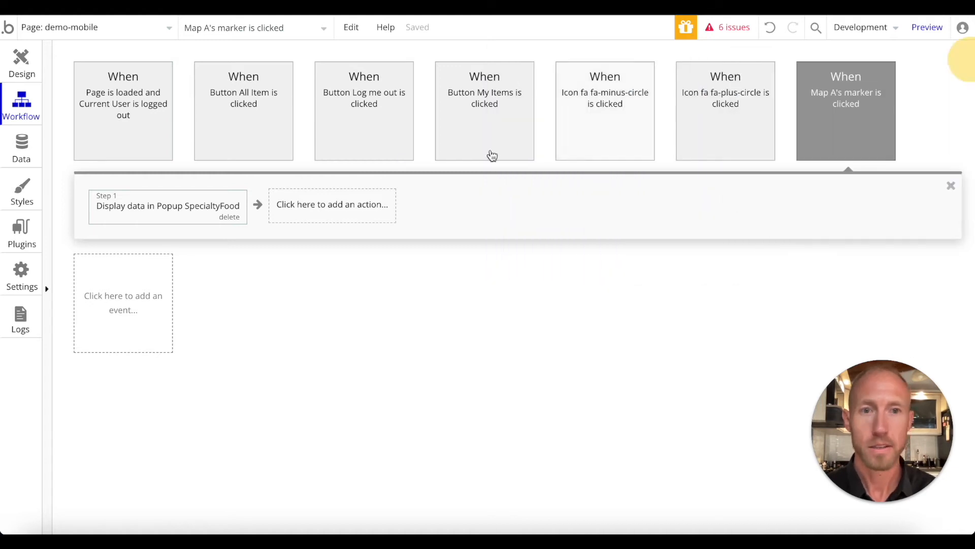
Step: Add a Show action to the Map A marker workflow with Popup SpecialtyFood as its element
{"action": "left_click", "coordinate": [299, 206]}
{"action": "mouse_move", "coordinate": [291, 438]}
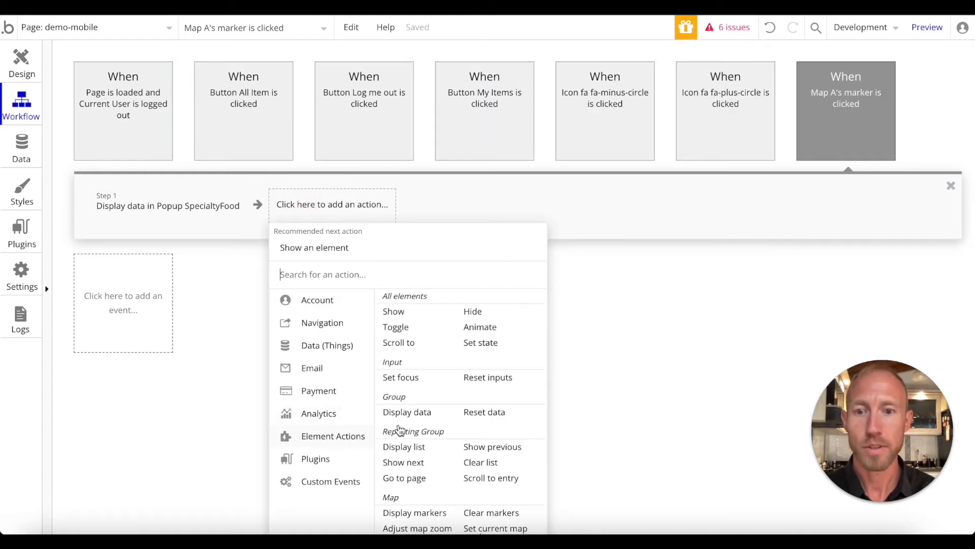
{"action": "left_click", "coordinate": [404, 308]}
{"action": "left_click", "coordinate": [884, 103]}
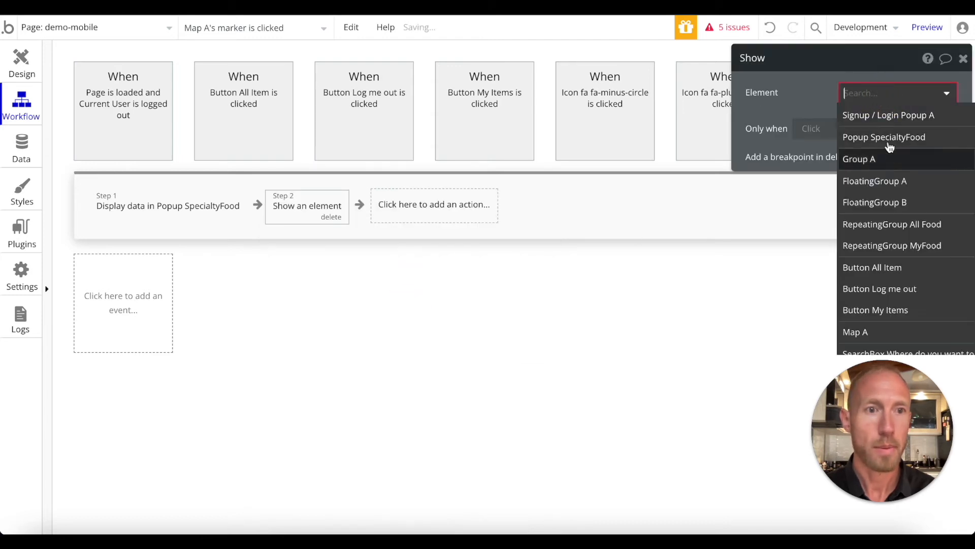
{"action": "left_click", "coordinate": [882, 135]}
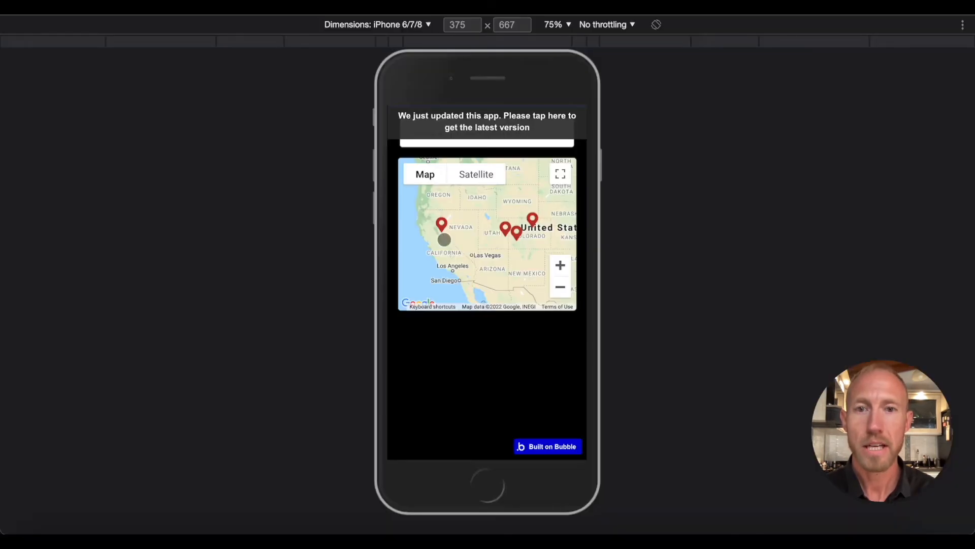
Step: Update the app in the mobile preview and test the popup by opening and dismissing it from several map markers
{"action": "left_click", "coordinate": [496, 125]}
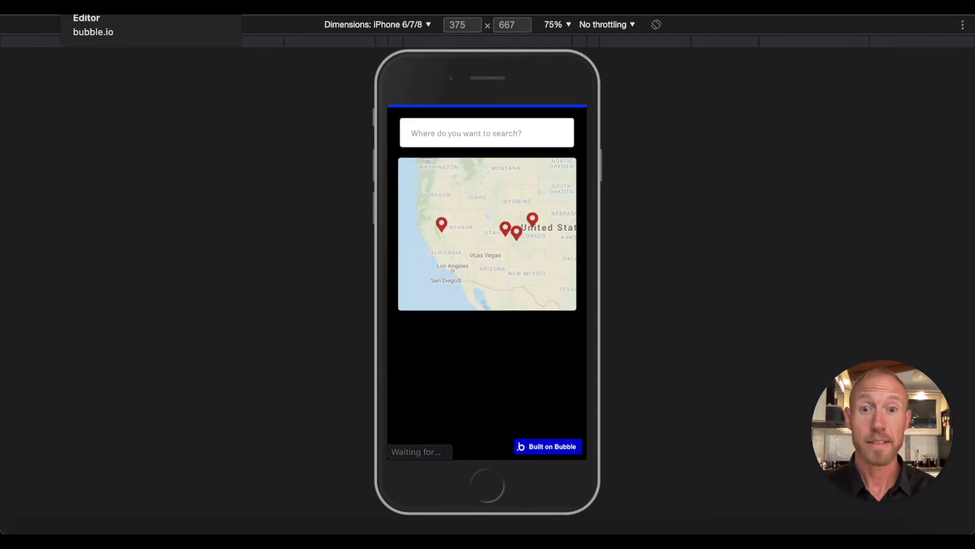
{"action": "left_click", "coordinate": [441, 223]}
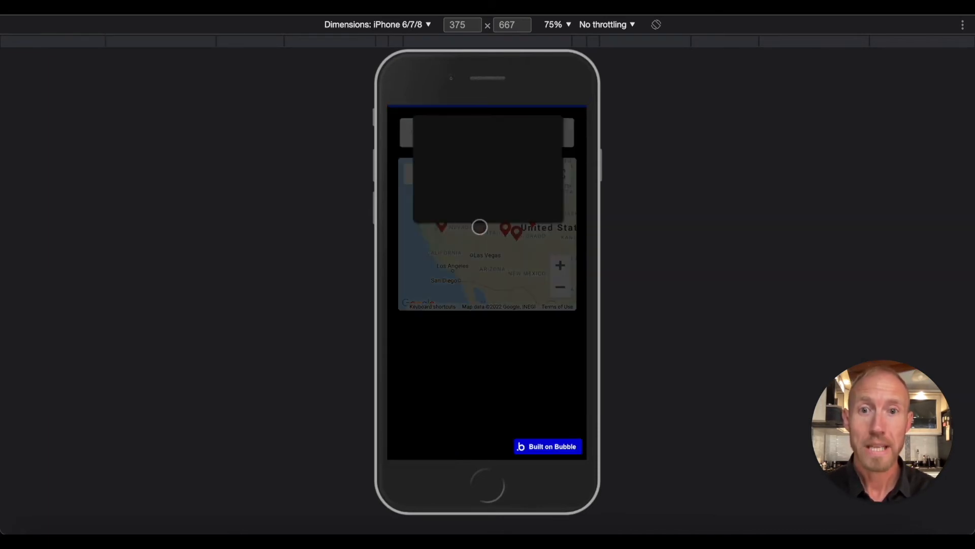
{"action": "left_click", "coordinate": [492, 254]}
{"action": "left_click", "coordinate": [516, 234]}
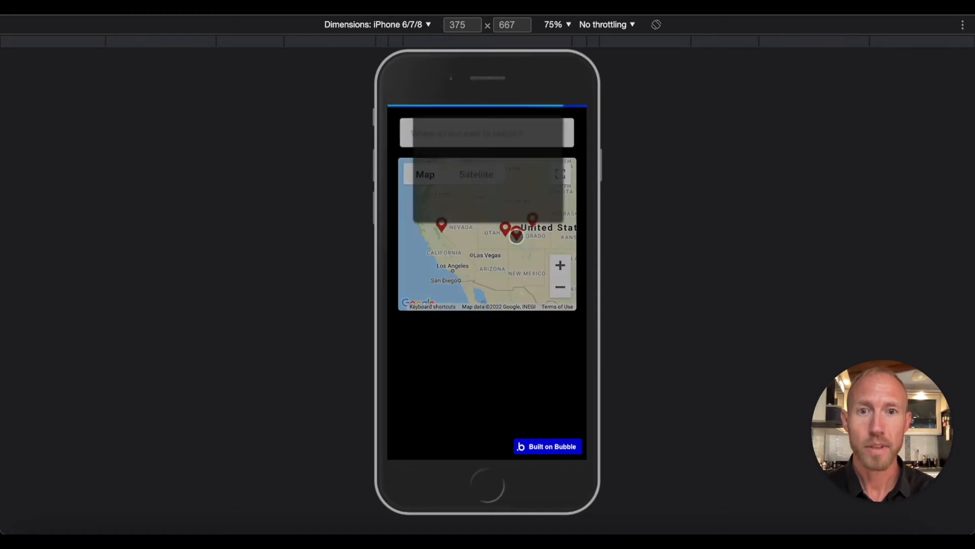
{"action": "left_click", "coordinate": [500, 242]}
{"action": "left_click", "coordinate": [530, 216]}
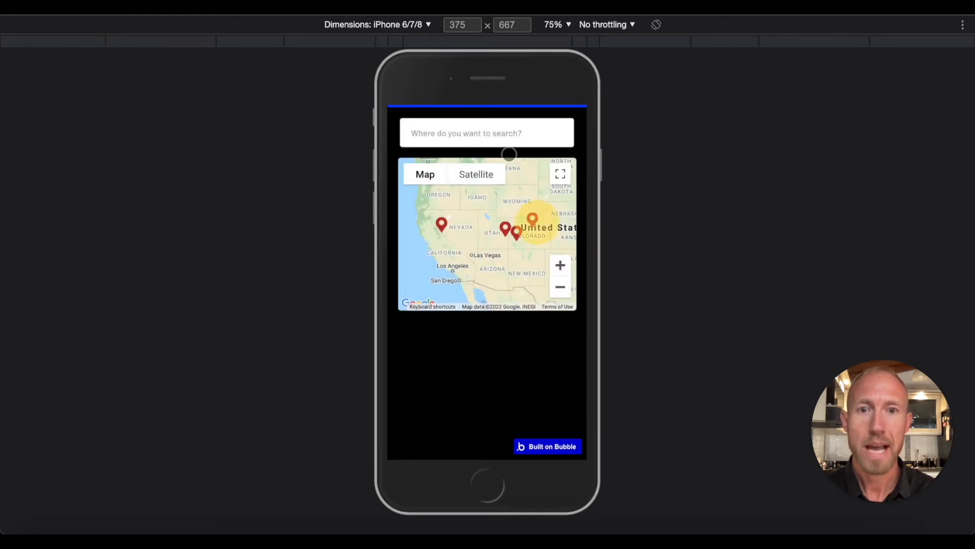
{"action": "left_click", "coordinate": [488, 252]}
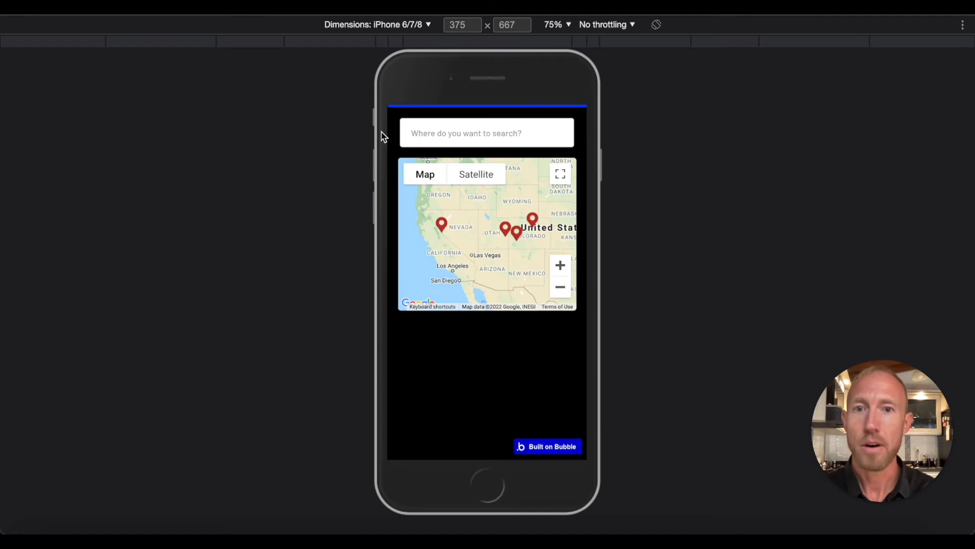
{"action": "left_click", "coordinate": [516, 233]}
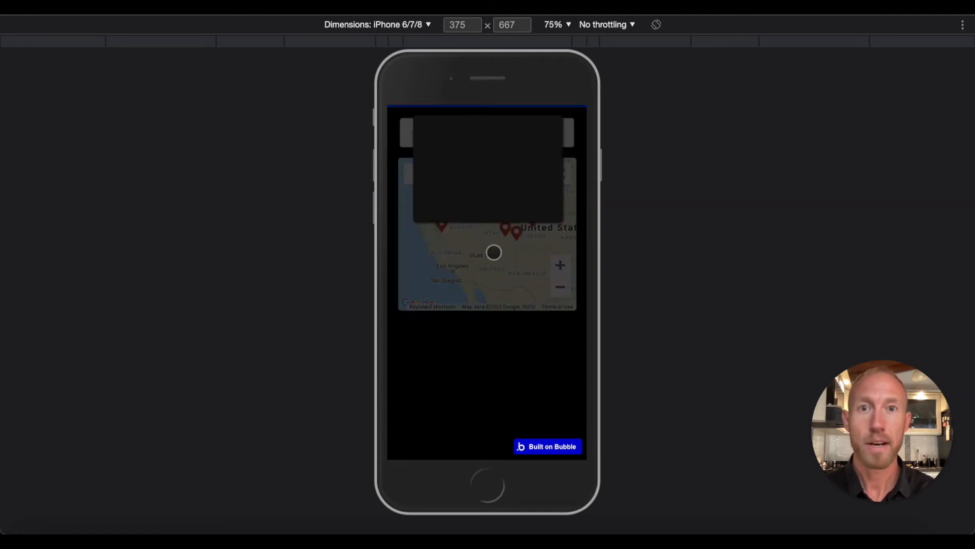
{"action": "left_click", "coordinate": [508, 258]}
{"action": "left_click", "coordinate": [516, 224]}
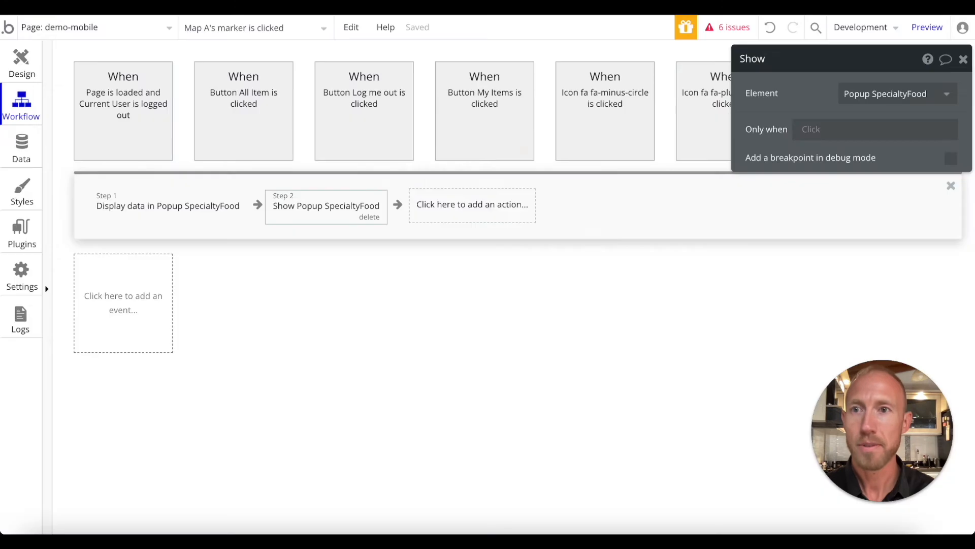
Step: Return to the page design and examine Popup SpecialtyFood's size, color, border and shadow settings
{"action": "left_click", "coordinate": [21, 62]}
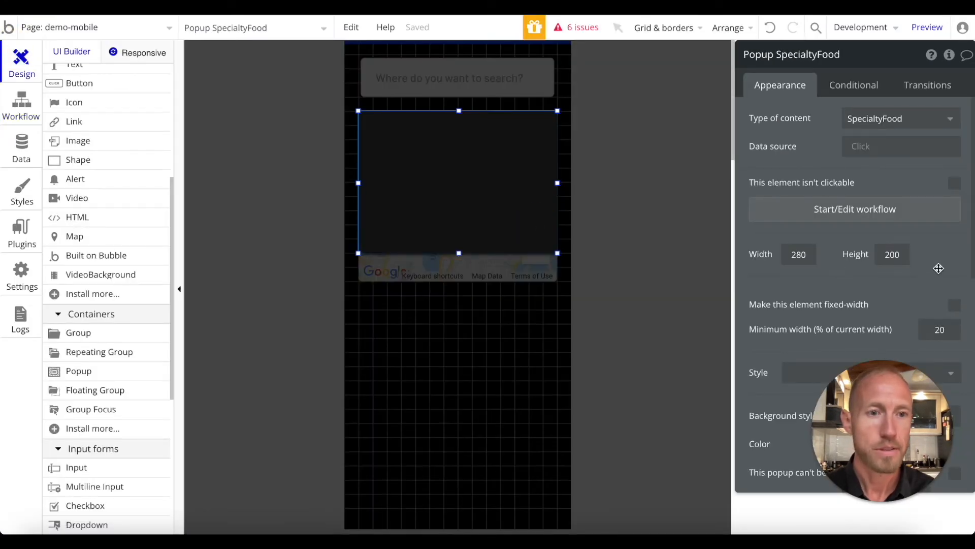
{"action": "scroll", "coordinate": [938, 268], "scroll_direction": "down", "scroll_amount": 5}
{"action": "scroll", "coordinate": [863, 249], "scroll_direction": "up", "scroll_amount": 2}
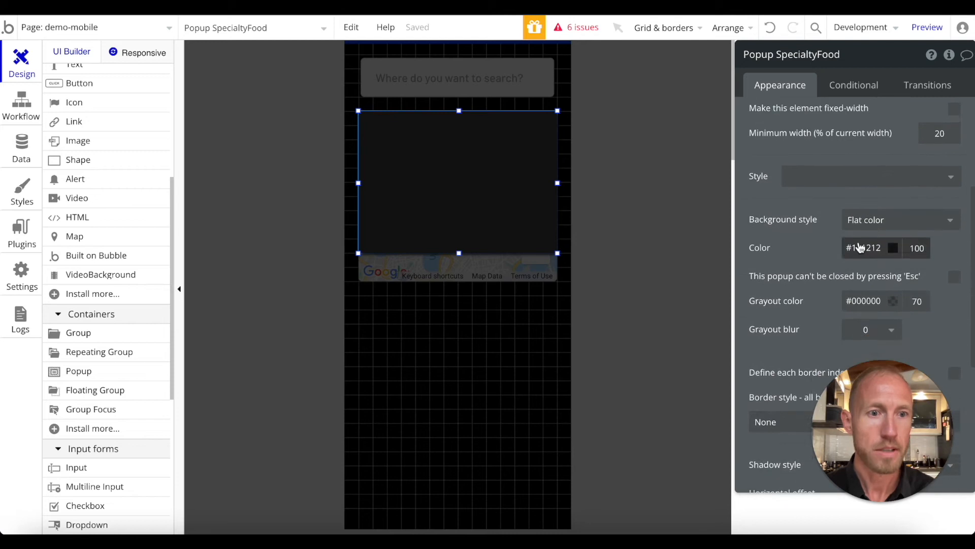
{"action": "scroll", "coordinate": [873, 248], "scroll_direction": "down", "scroll_amount": 6}
{"action": "scroll", "coordinate": [930, 203], "scroll_direction": "up", "scroll_amount": 2}
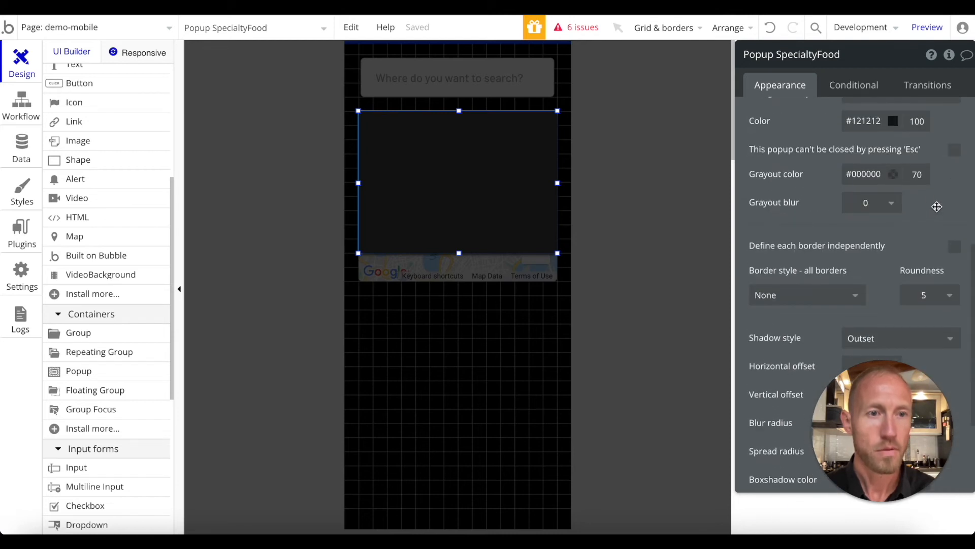
{"action": "scroll", "coordinate": [874, 220], "scroll_direction": "down", "scroll_amount": 3}
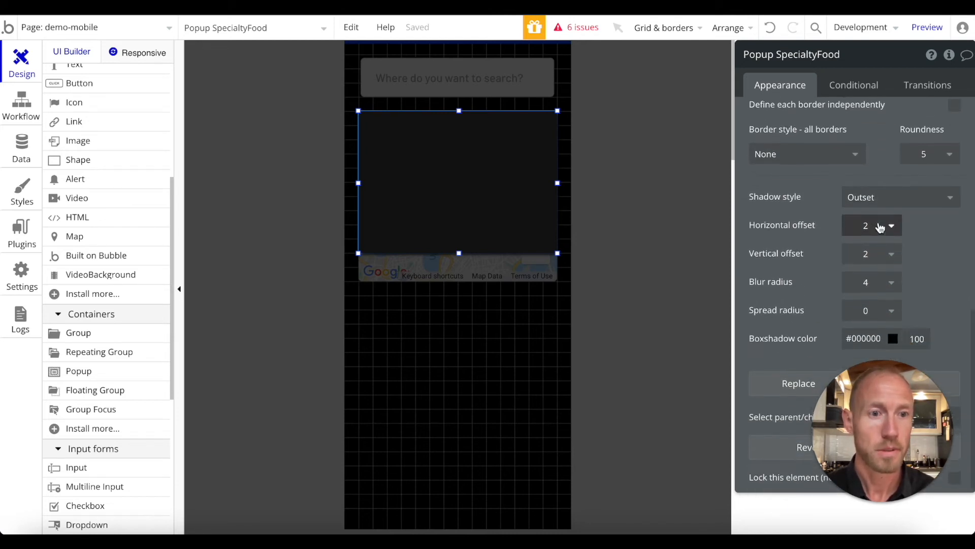
{"action": "scroll", "coordinate": [943, 279], "scroll_direction": "up", "scroll_amount": 8}
{"action": "scroll", "coordinate": [946, 275], "scroll_direction": "up", "scroll_amount": 2}
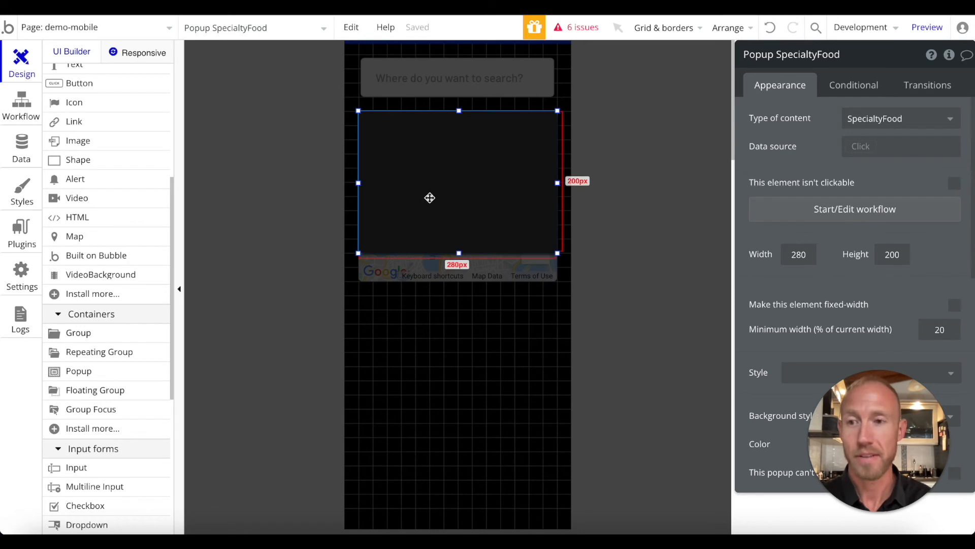
Step: Draw an image element about 251 px wide in the upper part of Popup SpecialtyFood, leaving room beneath it
{"action": "left_click", "coordinate": [80, 141]}
{"action": "mouse_move", "coordinate": [369, 120]}
{"action": "left_mouse_down"}
{"action": "mouse_move", "coordinate": [549, 179]}
{"action": "mouse_move", "coordinate": [546, 219]}
{"action": "left_mouse_up"}
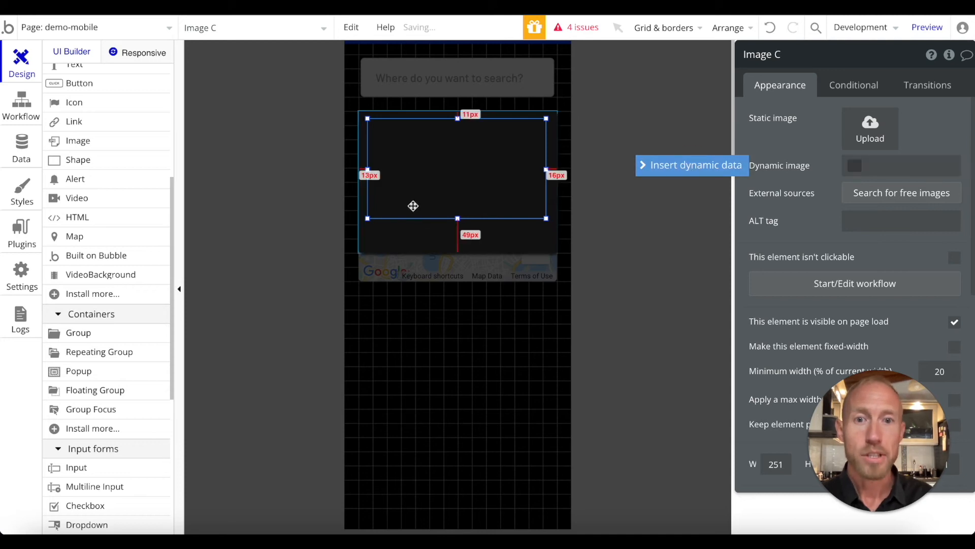
{"action": "left_click", "coordinate": [446, 236]}
{"action": "left_click", "coordinate": [473, 190]}
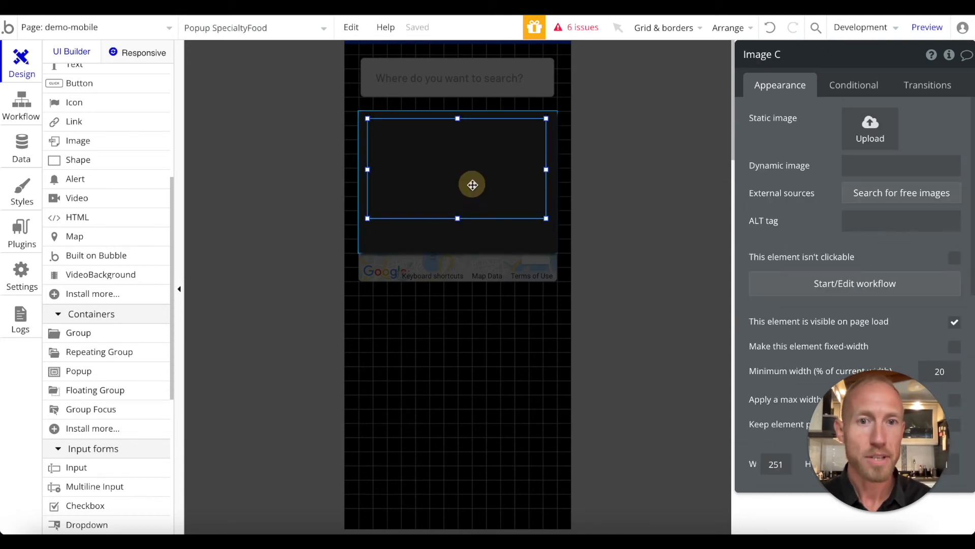
Step: Set the popup image's dynamic source to Parent group's SpecialtyFood's Photo
{"action": "left_click", "coordinate": [874, 166]}
{"action": "left_click", "coordinate": [879, 202]}
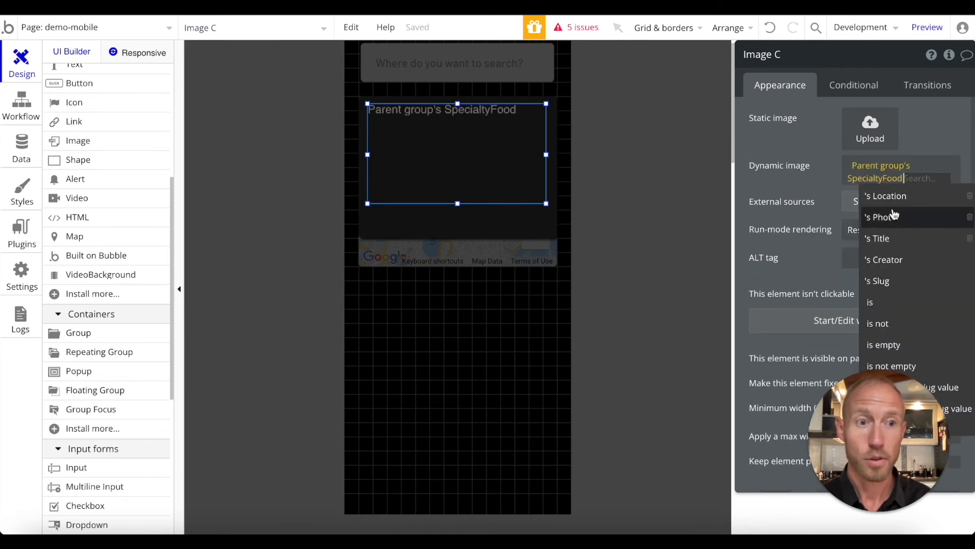
{"action": "left_click", "coordinate": [479, 231]}
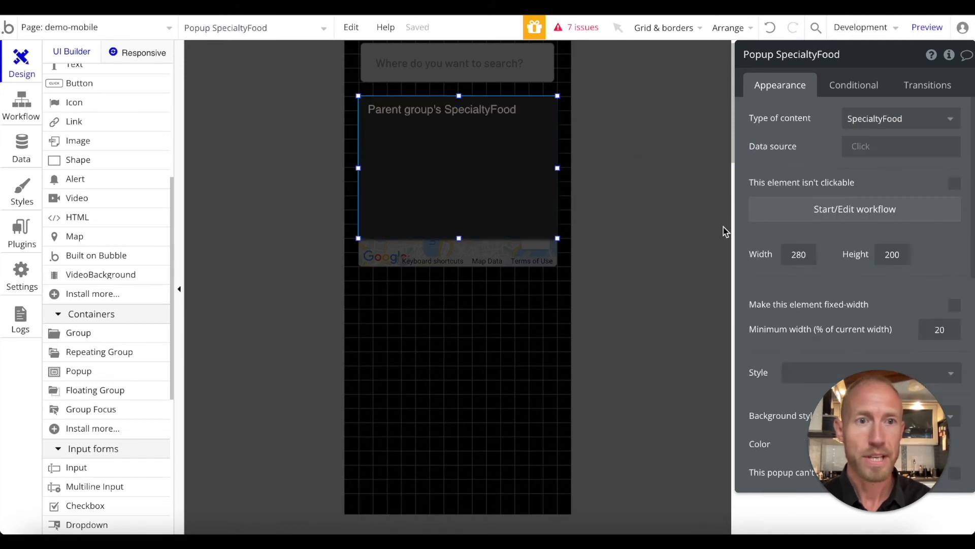
{"action": "left_click", "coordinate": [497, 155]}
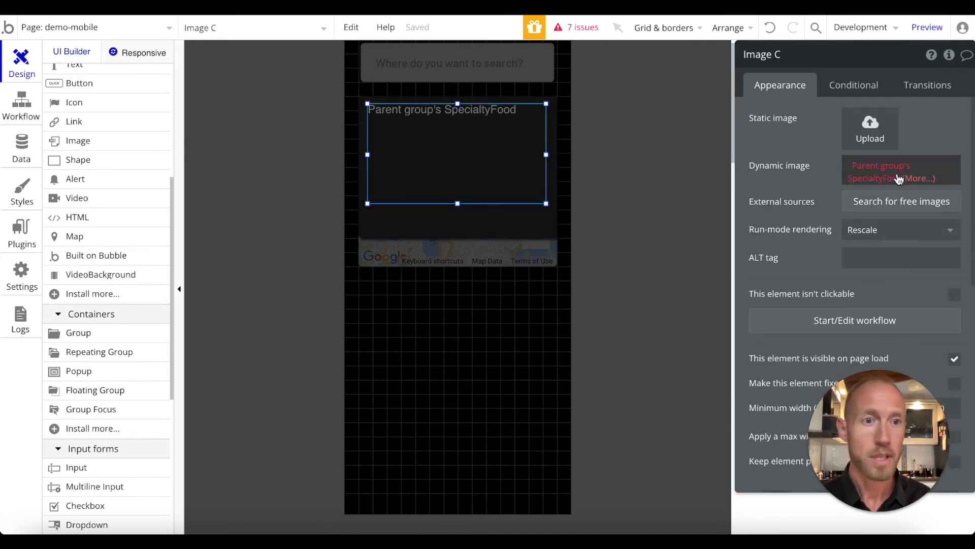
{"action": "left_click", "coordinate": [923, 177]}
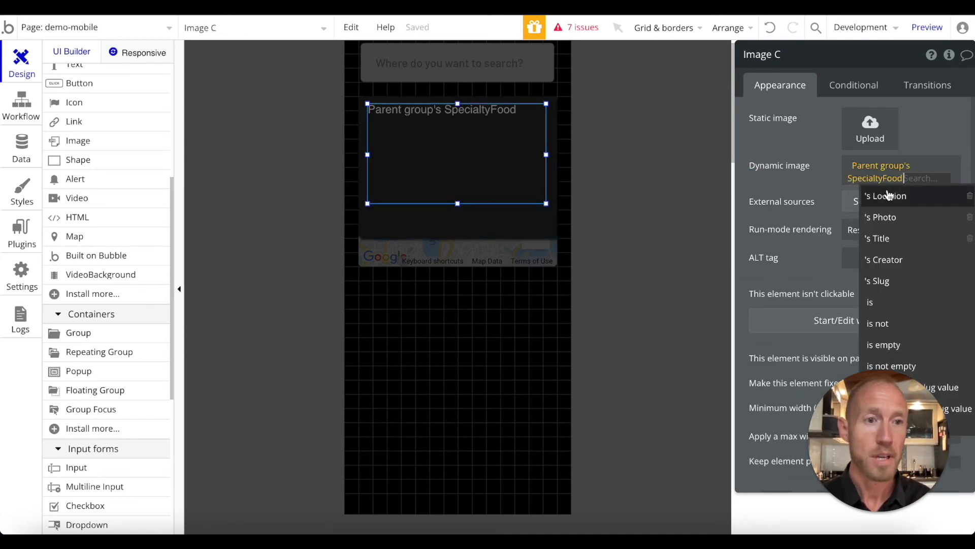
{"action": "left_click", "coordinate": [880, 217]}
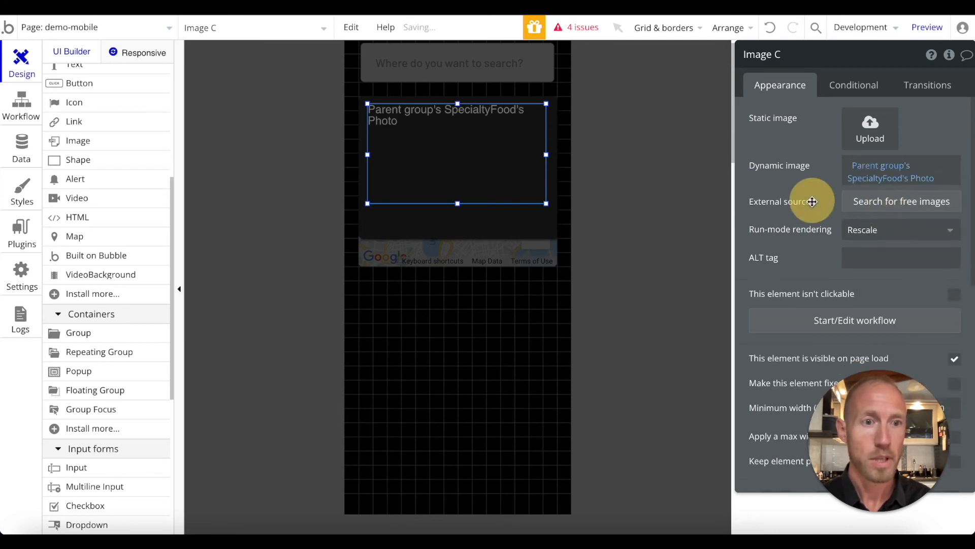
Step: Set the popup image's run-mode rendering to Stretch and keep its proportions as the page is resized
{"action": "left_click", "coordinate": [874, 230]}
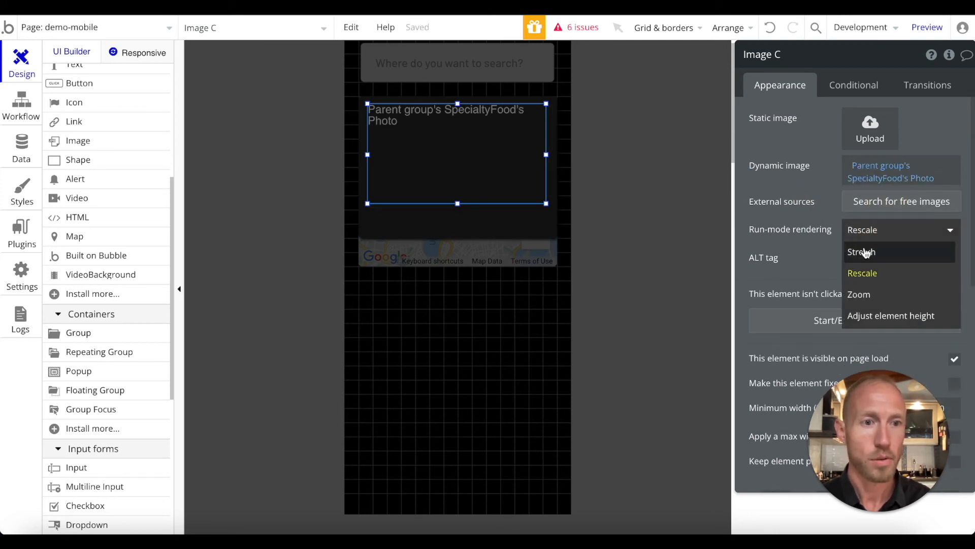
{"action": "left_click", "coordinate": [848, 250]}
{"action": "scroll", "coordinate": [827, 249], "scroll_direction": "down", "scroll_amount": 3}
{"action": "left_click", "coordinate": [955, 302]}
{"action": "scroll", "coordinate": [862, 270], "scroll_direction": "down", "scroll_amount": 3}
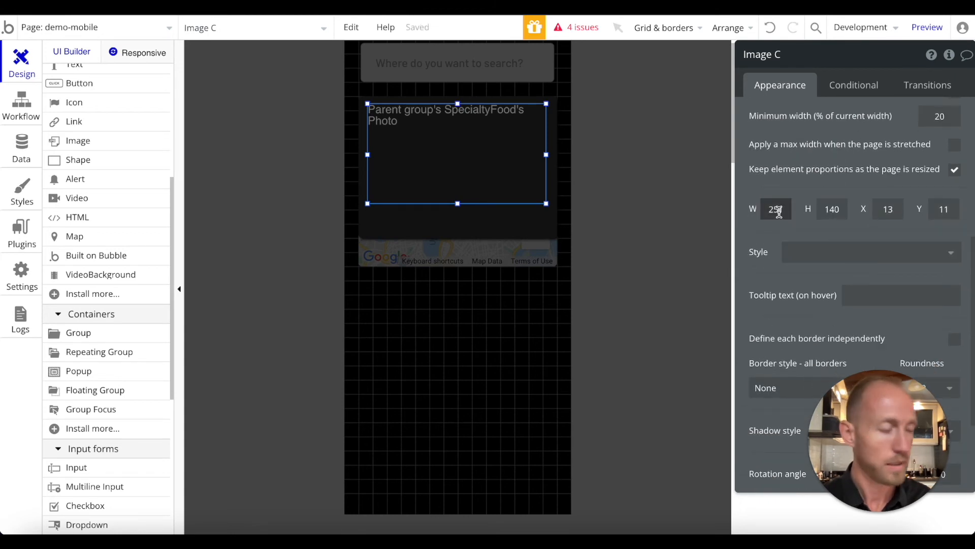
Step: Set the popup image's size to 260 wide by 160 high
{"action": "double_click", "coordinate": [776, 209]}
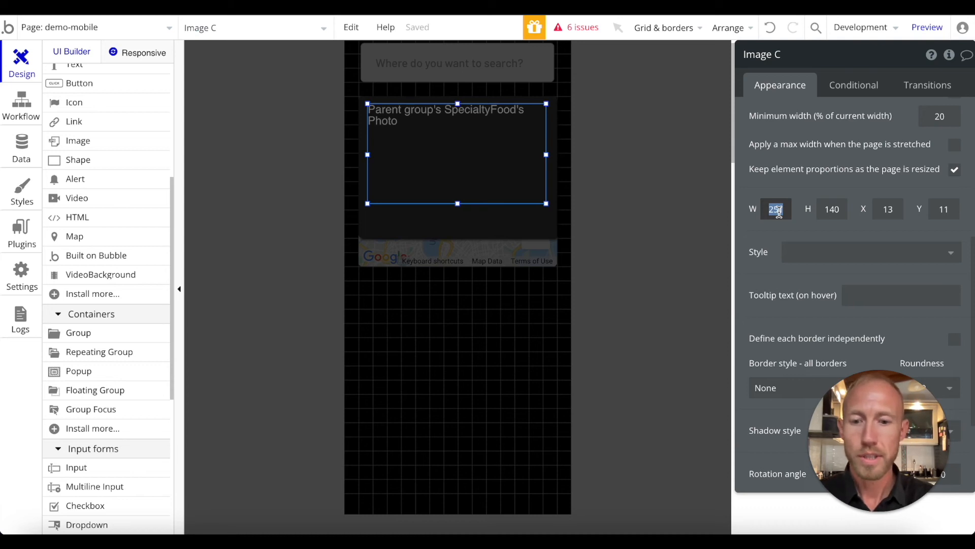
{"action": "type", "text": "260"}
{"action": "key", "text": "Tab"}
{"action": "type", "text": "160"}
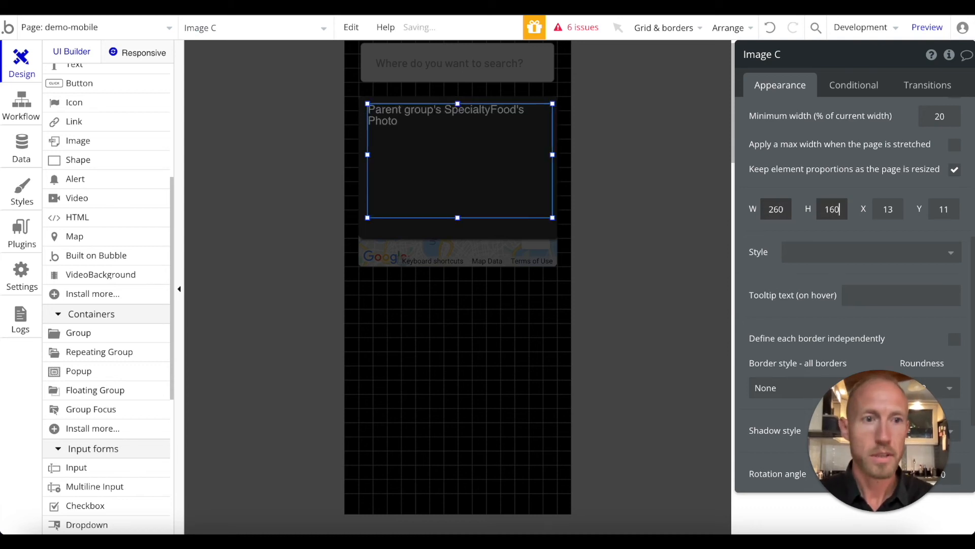
Step: Center the image horizontally in the popup and set its Y position to 10
{"action": "right_click", "coordinate": [499, 203]}
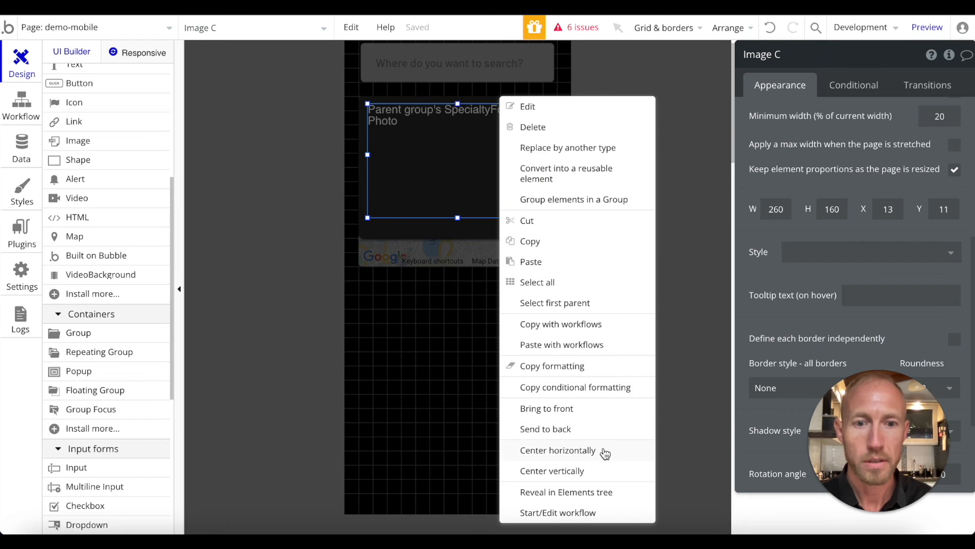
{"action": "left_click", "coordinate": [558, 451]}
{"action": "double_click", "coordinate": [945, 209]}
{"action": "type", "text": "10"}
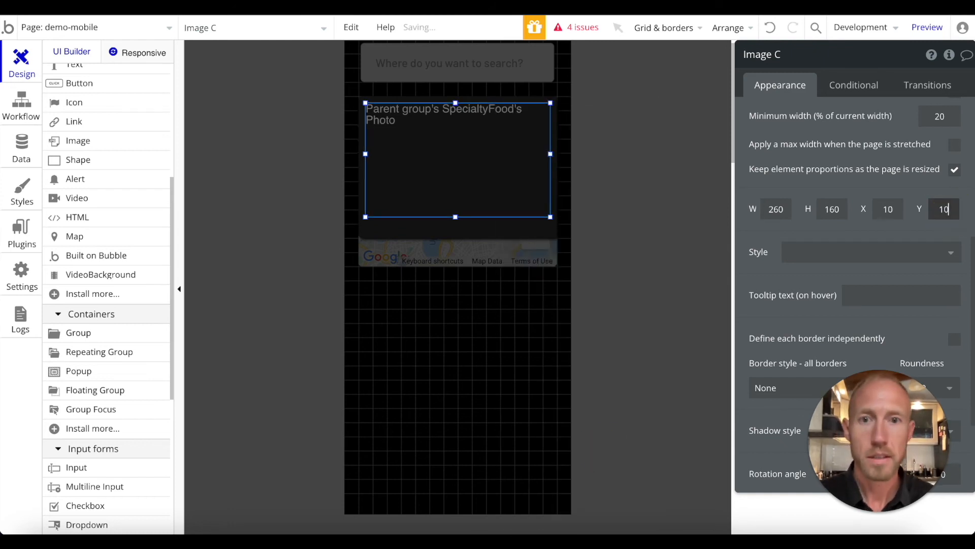
{"action": "left_click", "coordinate": [417, 183]}
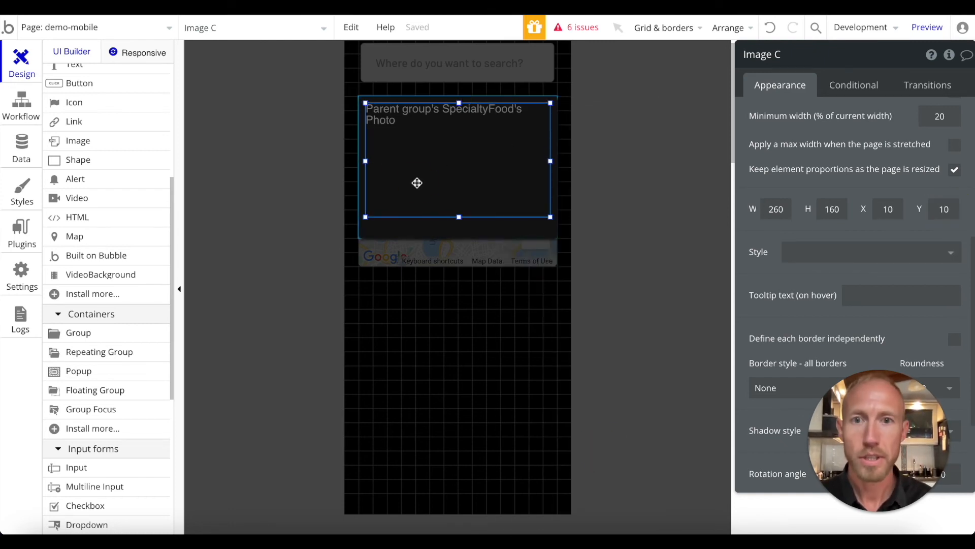
Step: Draw a text element in the popup just below the image and size it 140 wide by 20 high
{"action": "scroll", "coordinate": [109, 203], "scroll_direction": "up", "scroll_amount": 2}
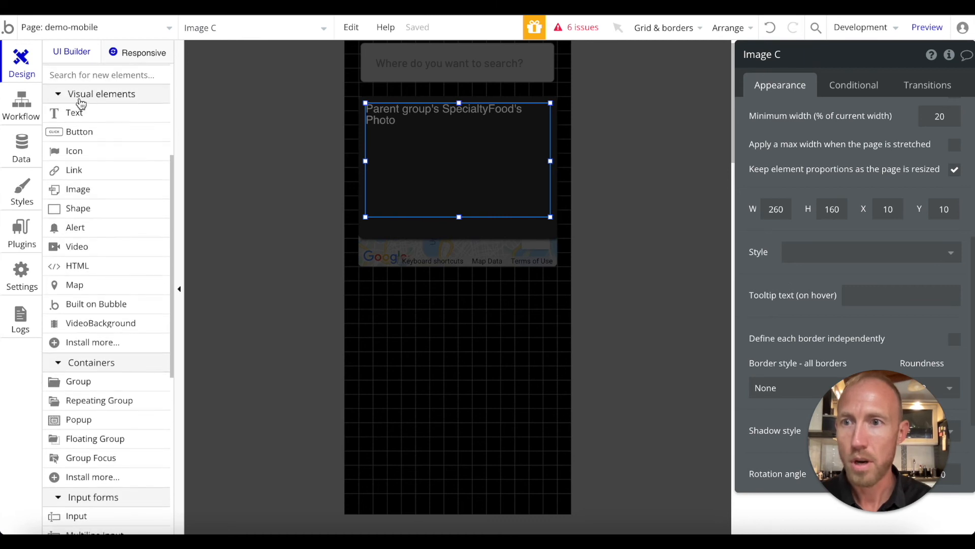
{"action": "left_click", "coordinate": [75, 112]}
{"action": "left_click_drag", "start_coordinate": [367, 235], "coordinate": [466, 220]}
{"action": "left_click_drag", "start_coordinate": [784, 201], "coordinate": [770, 198]}
{"action": "type", "text": "140"}
{"action": "double_click", "coordinate": [831, 200]}
{"action": "type", "text": "20"}
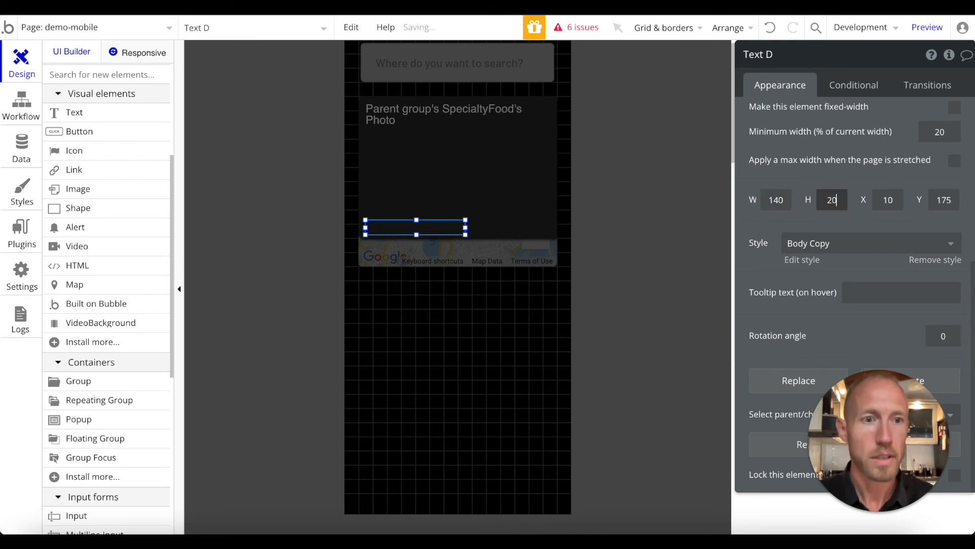
Step: Apply an H3 style to the new text element and detach the style so its formatting is editable
{"action": "left_click", "coordinate": [932, 242]}
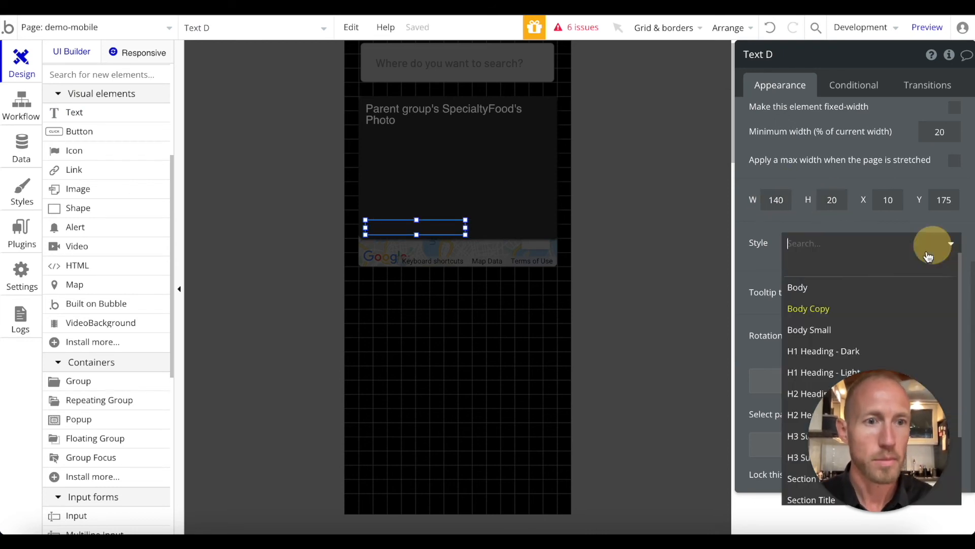
{"action": "left_click", "coordinate": [794, 459]}
{"action": "left_click", "coordinate": [938, 261]}
Step: Make the popup text bold with font size 18 and line spacing 1
{"action": "scroll", "coordinate": [859, 218], "scroll_direction": "down", "scroll_amount": 3}
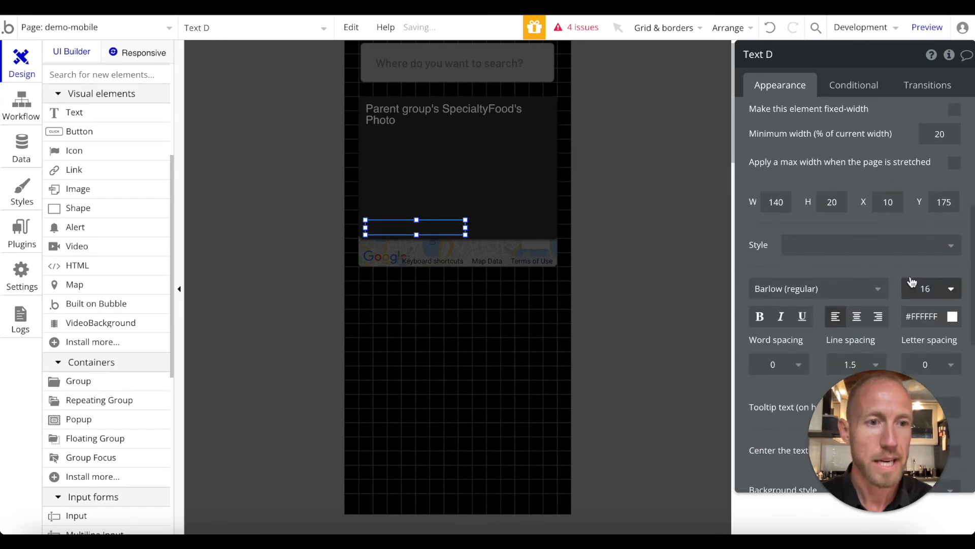
{"action": "left_click", "coordinate": [760, 199]}
{"action": "left_click", "coordinate": [929, 170]}
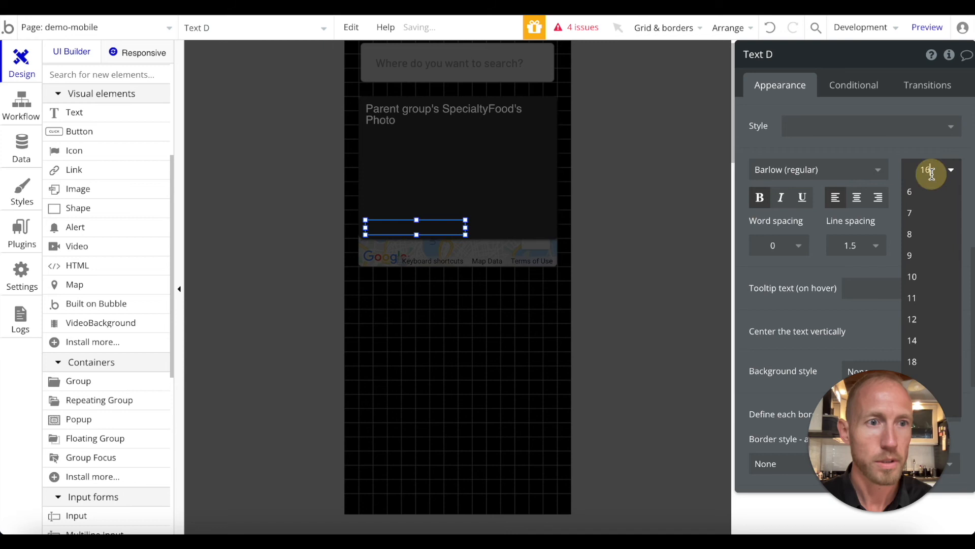
{"action": "left_click", "coordinate": [846, 251]}
{"action": "left_click", "coordinate": [838, 288]}
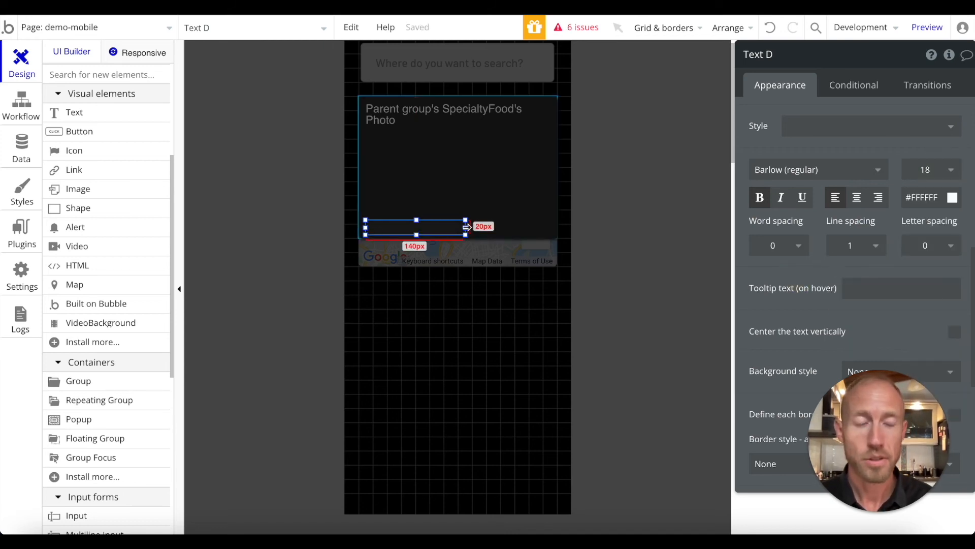
Step: Replace the text element's placeholder with the dynamic value Parent group's SpecialtyFood's Title
{"action": "scroll", "coordinate": [877, 178], "scroll_direction": "up", "scroll_amount": 5}
{"action": "triple_click", "coordinate": [797, 127]}
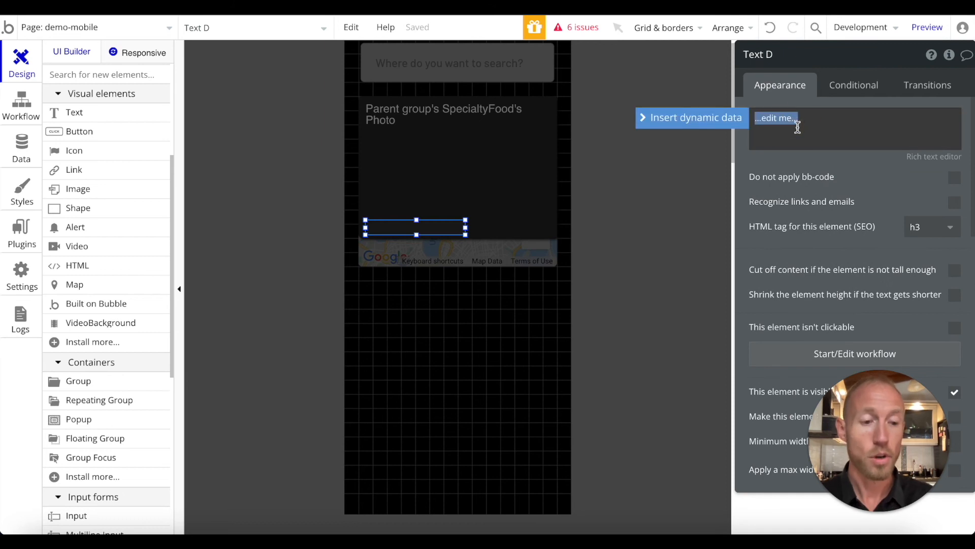
{"action": "key", "text": "BackSpace"}
{"action": "left_click", "coordinate": [680, 118]}
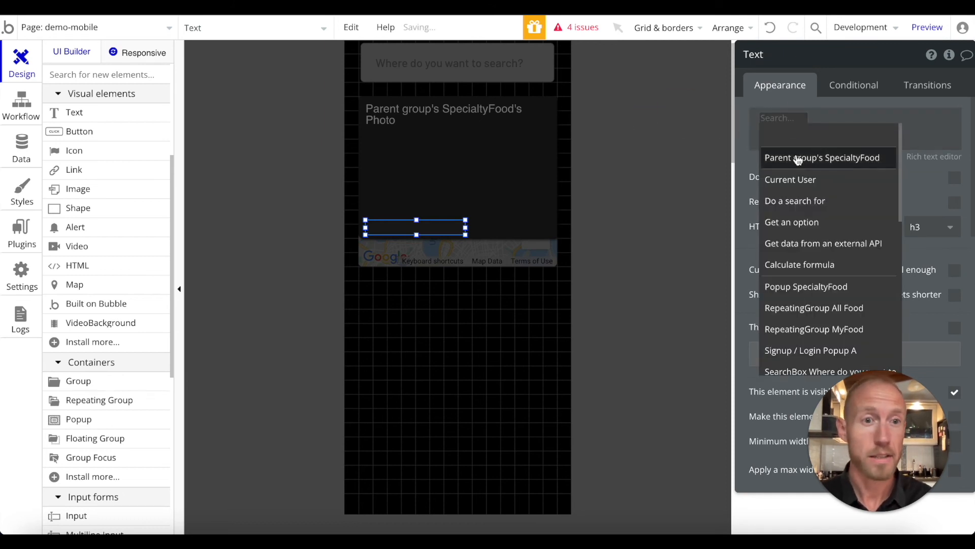
{"action": "left_click", "coordinate": [817, 160]}
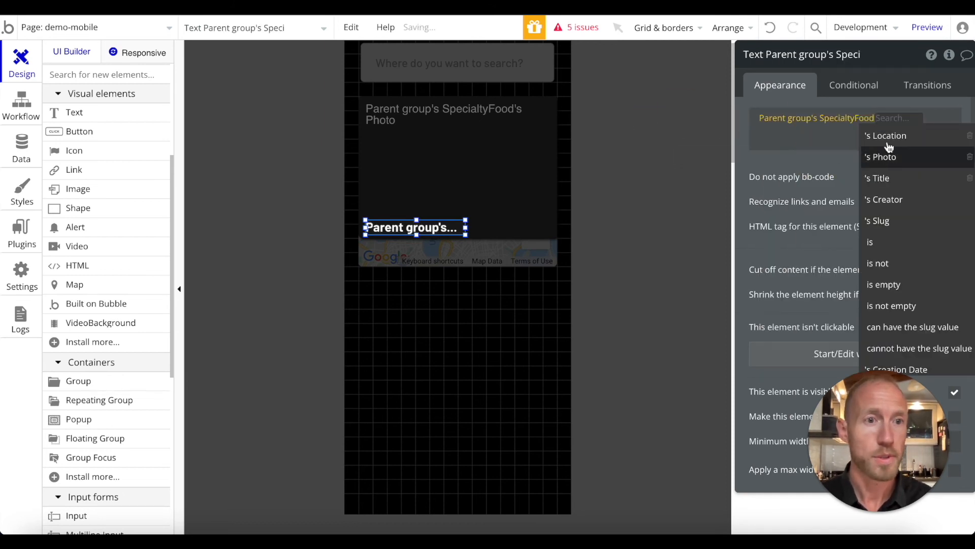
{"action": "left_click", "coordinate": [895, 179]}
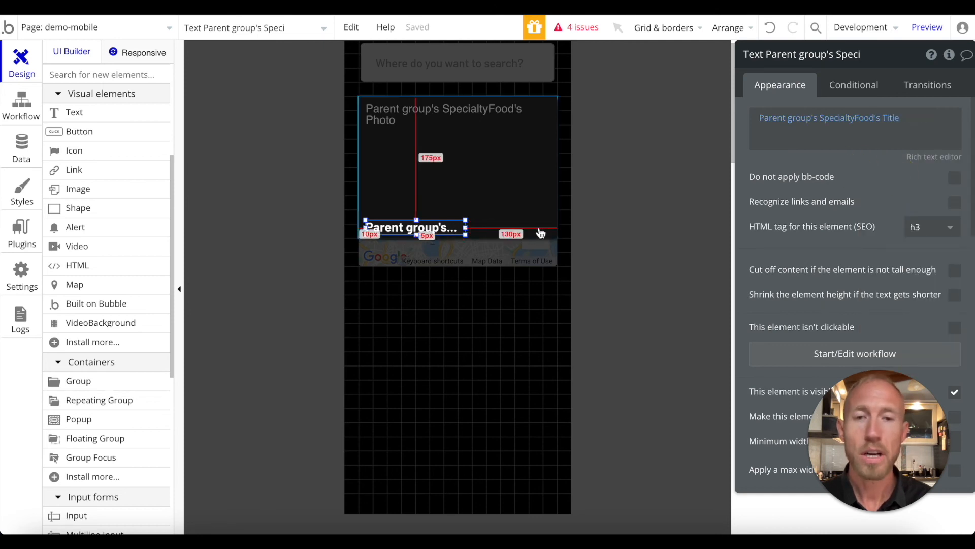
{"action": "left_click", "coordinate": [539, 227]}
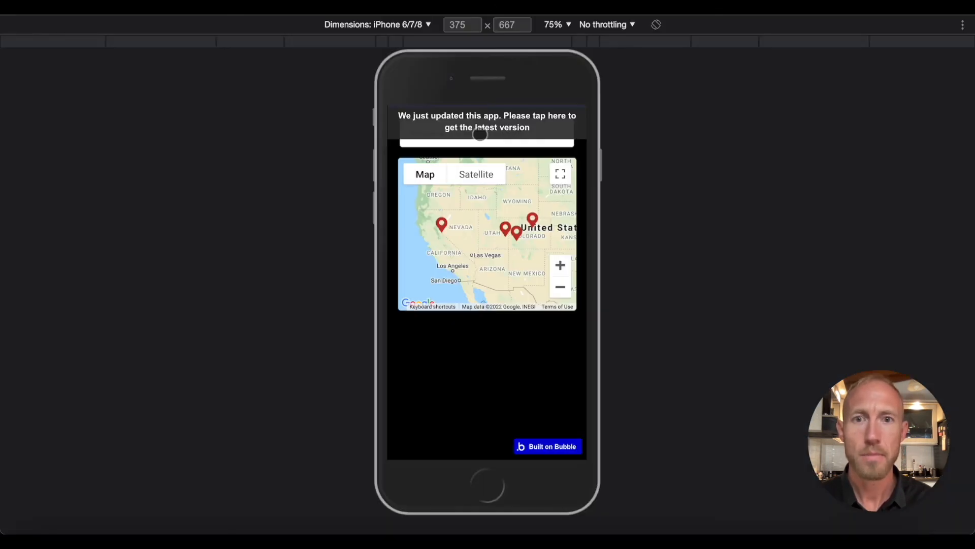
Step: Update the app in the mobile preview and test the popup's photo and title by opening and dismissing it from each map marker
{"action": "left_click", "coordinate": [482, 127]}
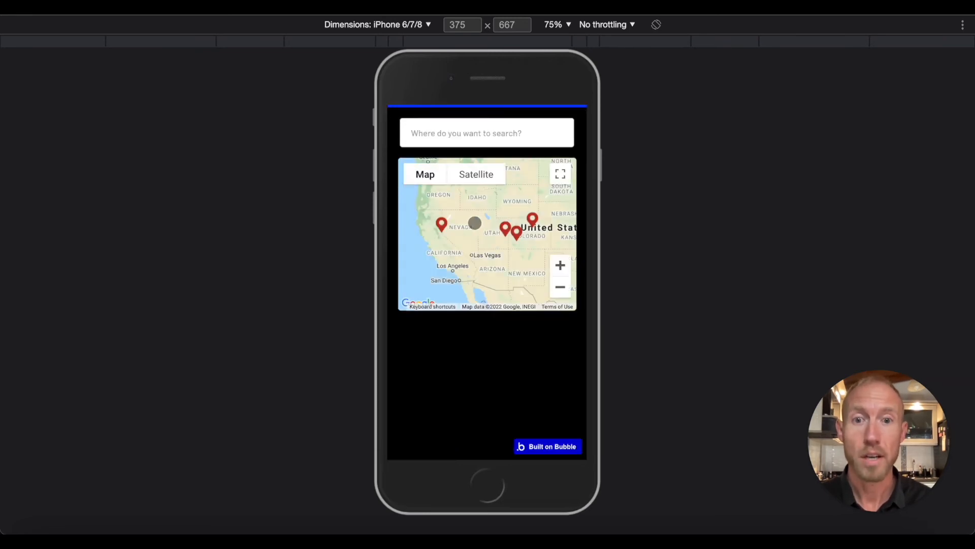
{"action": "left_click", "coordinate": [443, 224]}
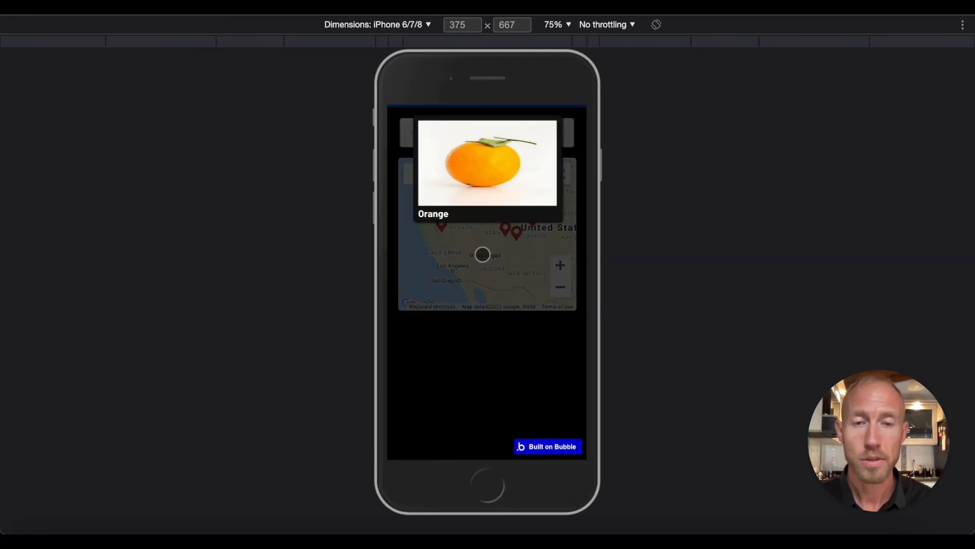
{"action": "left_click", "coordinate": [483, 254]}
{"action": "left_click", "coordinate": [528, 217]}
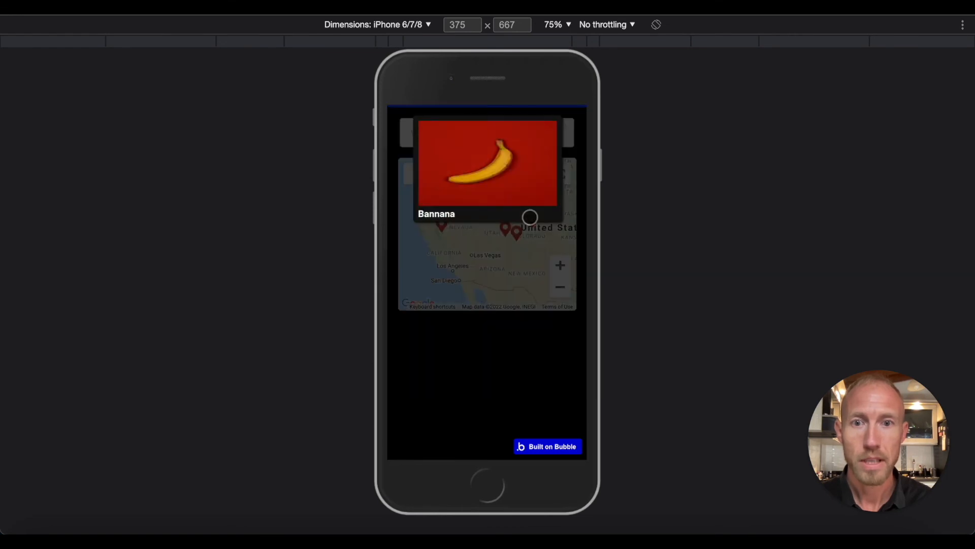
{"action": "left_click", "coordinate": [526, 249]}
{"action": "left_click", "coordinate": [516, 233]}
{"action": "left_click", "coordinate": [498, 231]}
{"action": "left_click", "coordinate": [502, 228]}
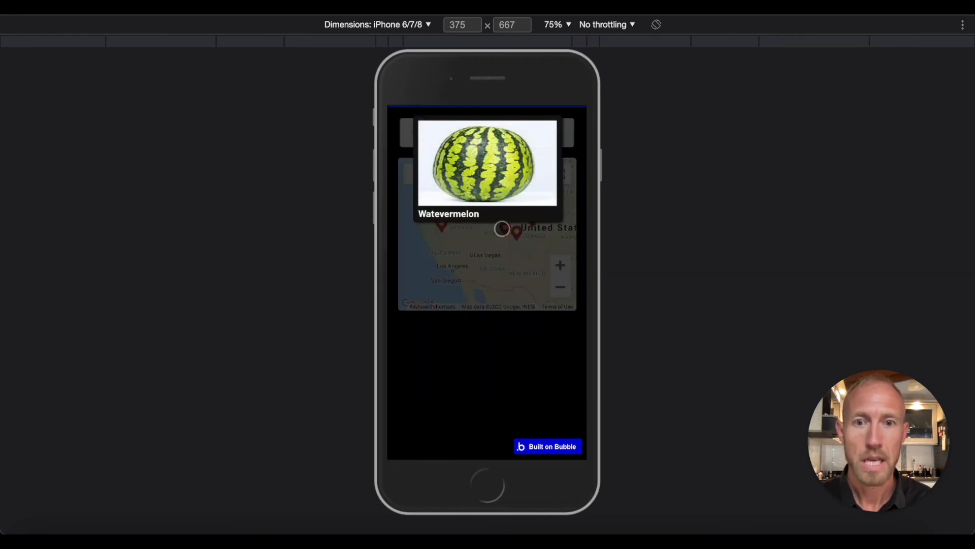
{"action": "left_click", "coordinate": [475, 242]}
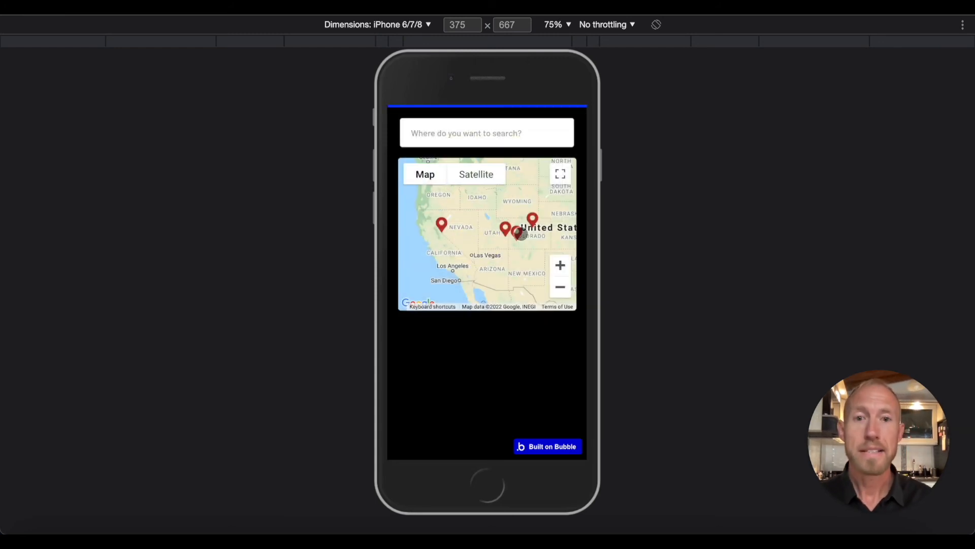
{"action": "left_click", "coordinate": [517, 232]}
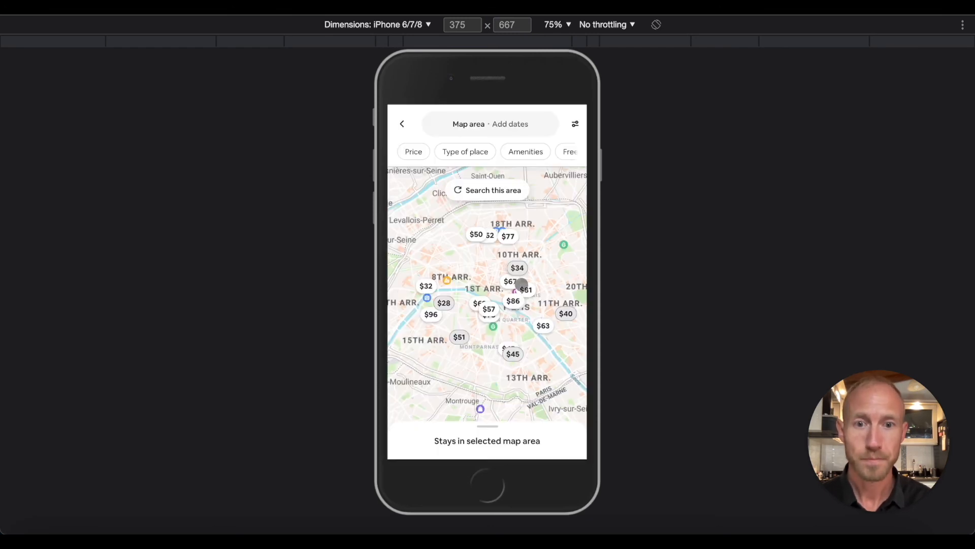
Step: Compare with the rental site's mobile map by opening the $81 listing card and the $57 listing's details, and go back
{"action": "left_click", "coordinate": [524, 289]}
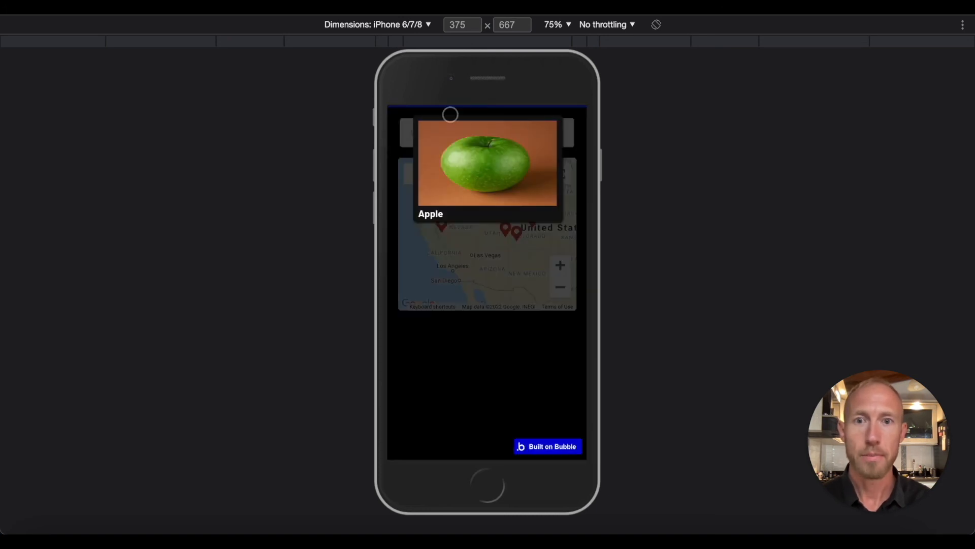
{"action": "left_click", "coordinate": [494, 288]}
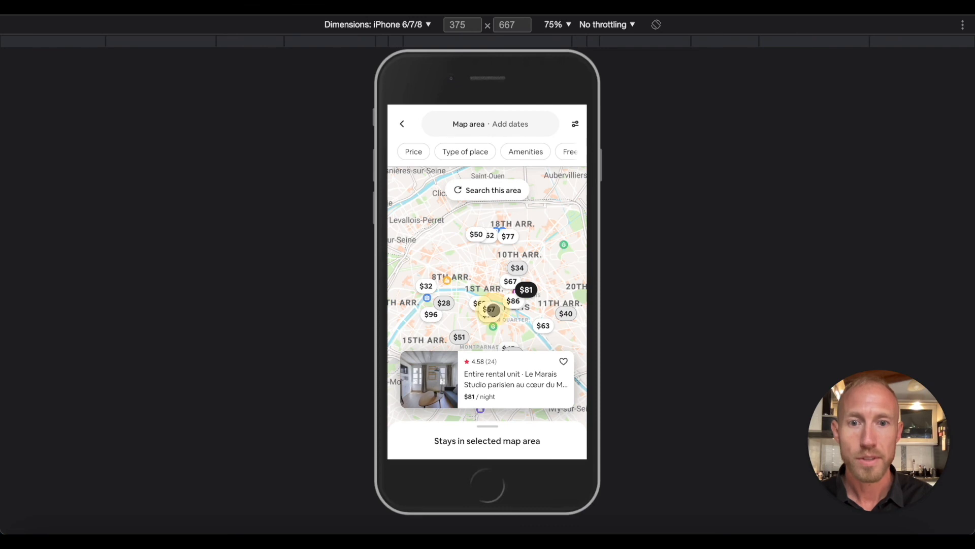
{"action": "left_click", "coordinate": [489, 308]}
{"action": "left_click", "coordinate": [454, 389]}
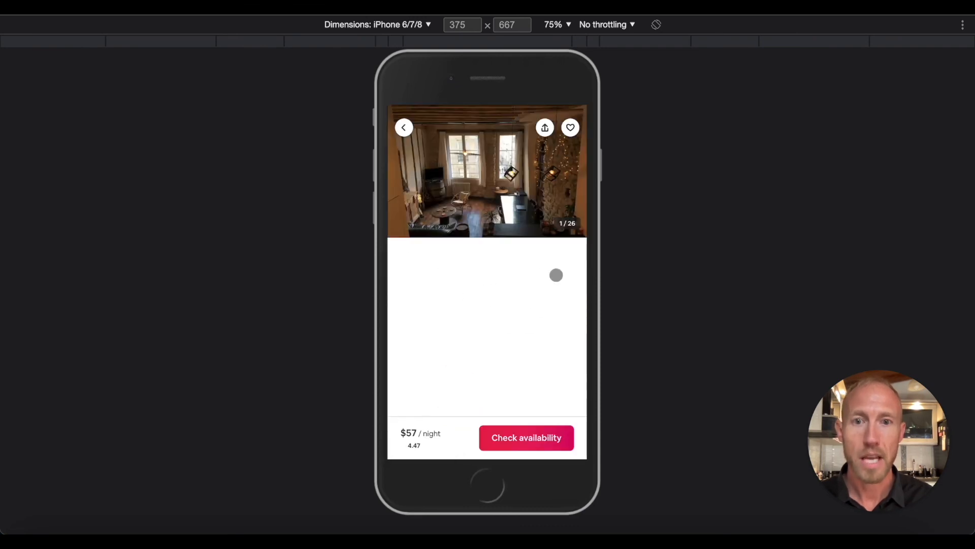
{"action": "left_click", "coordinate": [404, 128]}
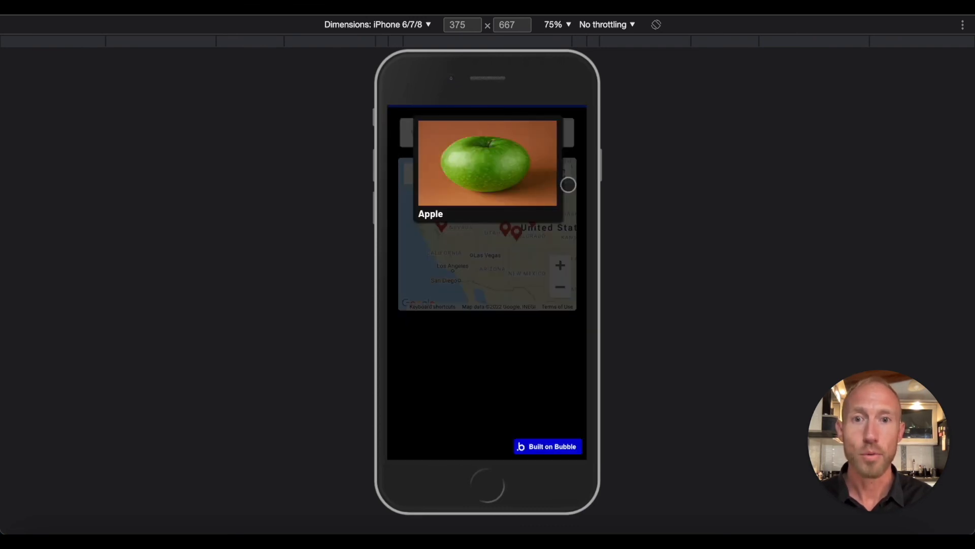